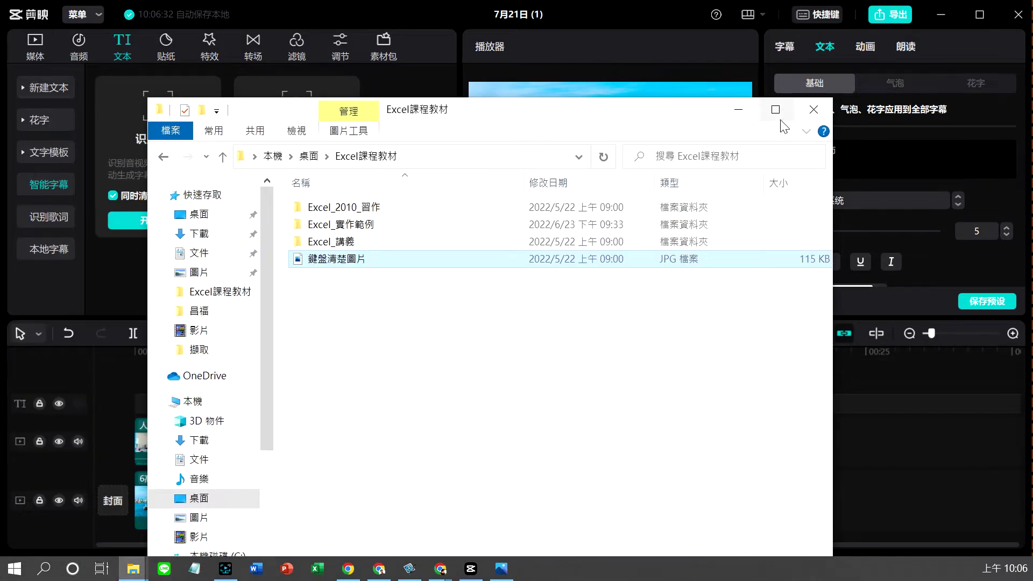
Step: Open the C:\Windows\Fonts folder in a maximized window and look through the installed fonts down to the Chinese ones
left_click(777, 108)
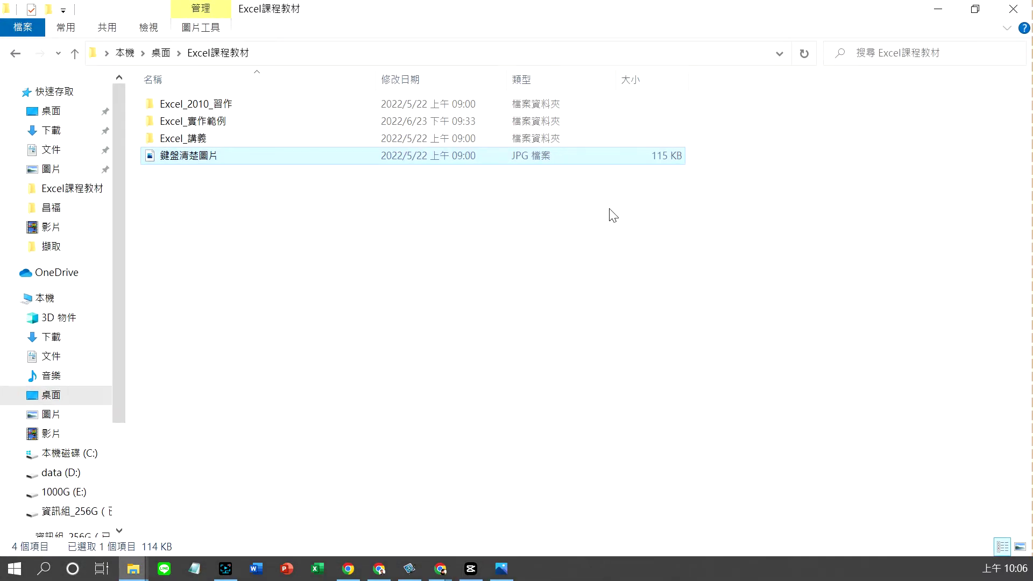
left_click(83, 458)
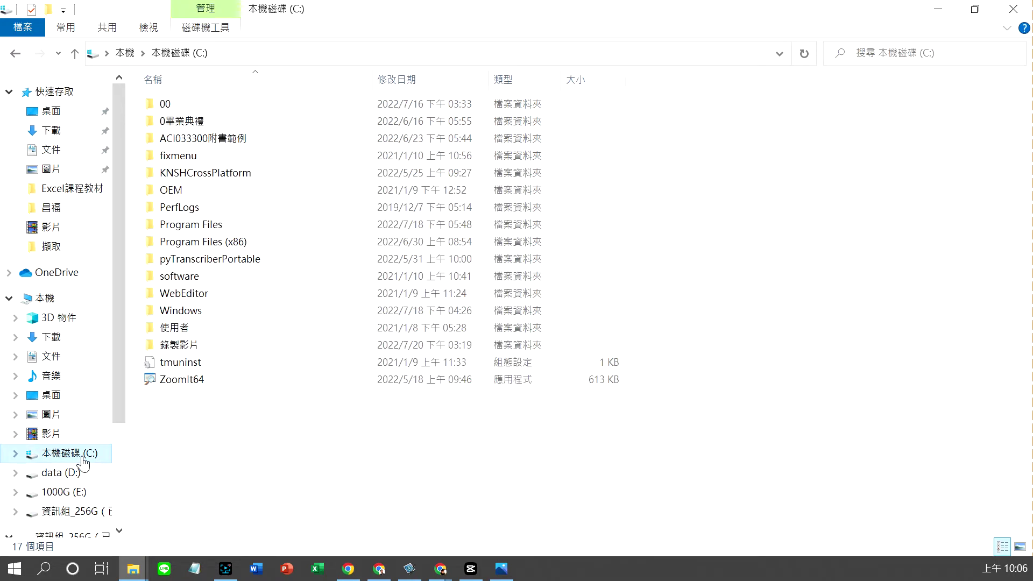
double_click(181, 311)
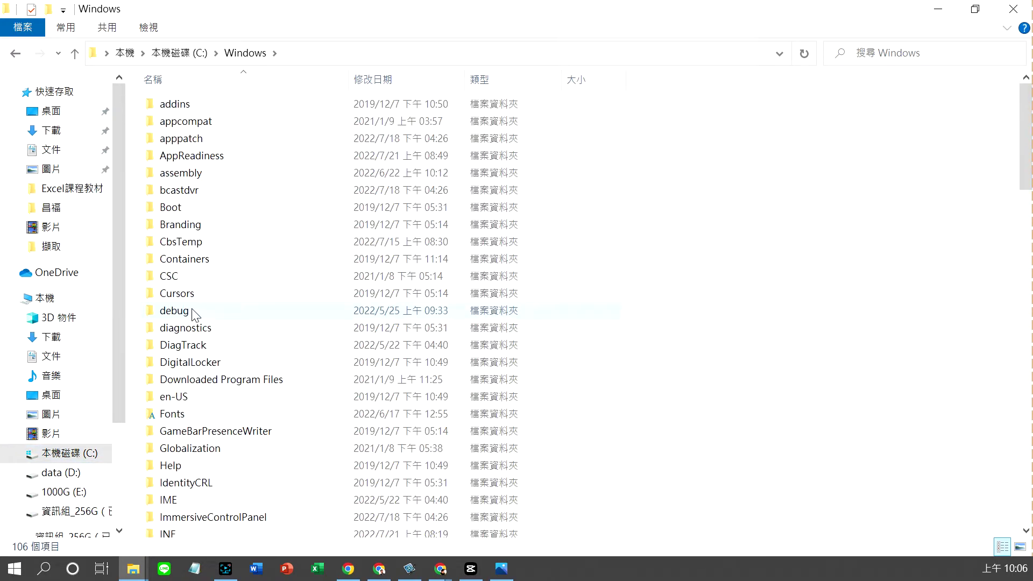
left_click(180, 416)
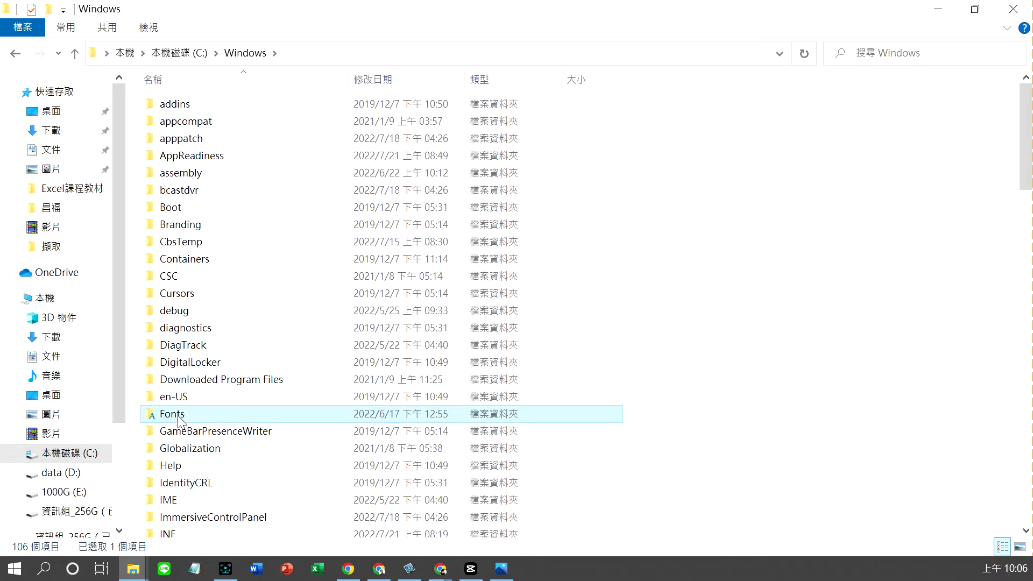
double_click(181, 415)
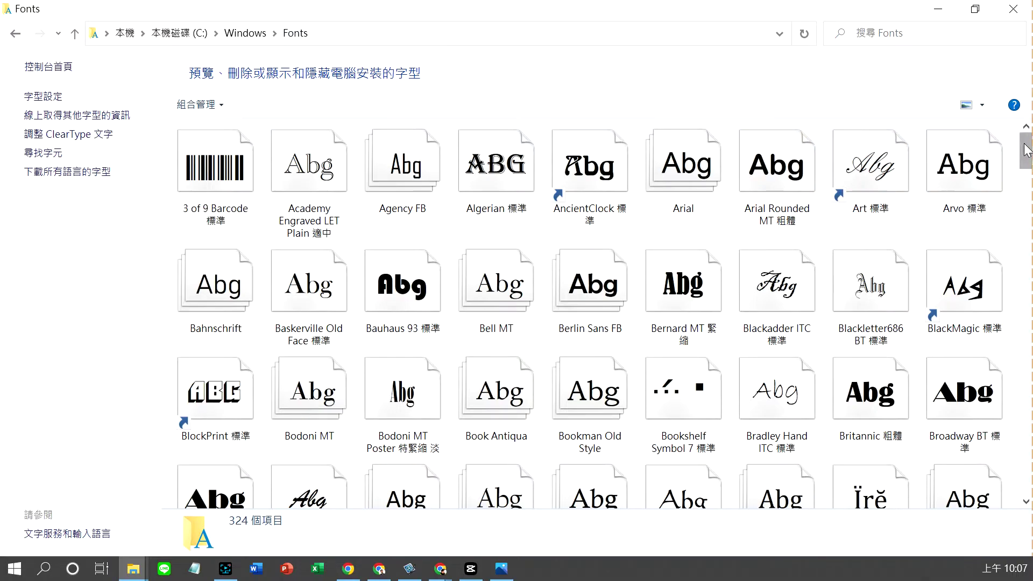
left_click_drag(1025, 148, 1026, 436)
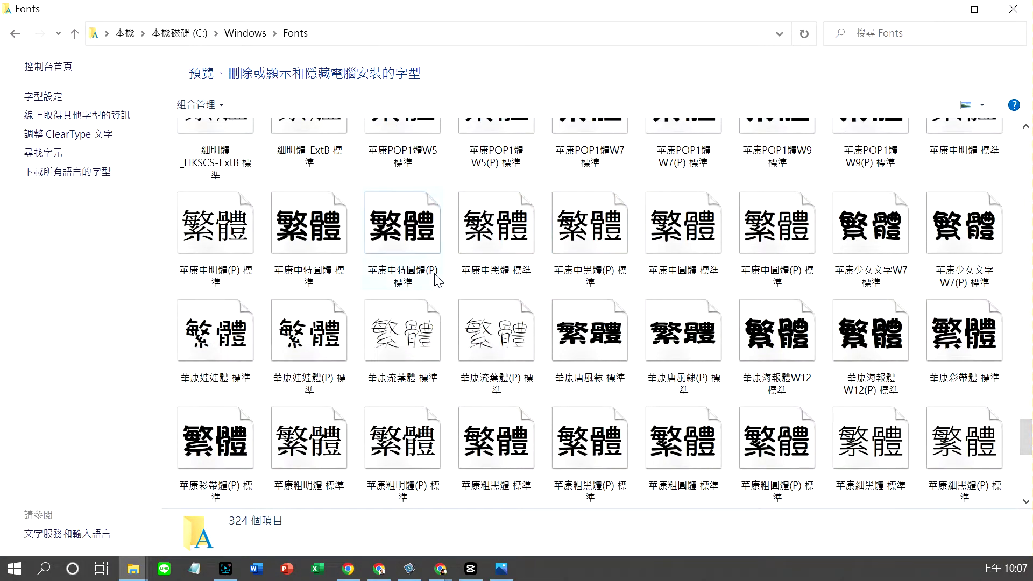
scroll(437, 280, "down", 5)
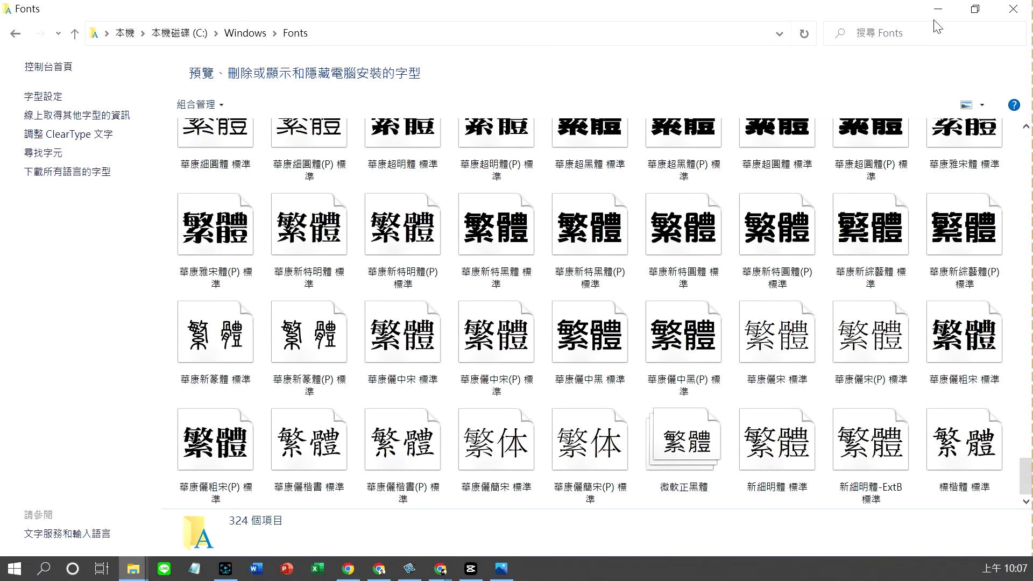
Step: Return to 剪映 and display the available fonts for the selected subtitle 我是中学老师
left_click(937, 12)
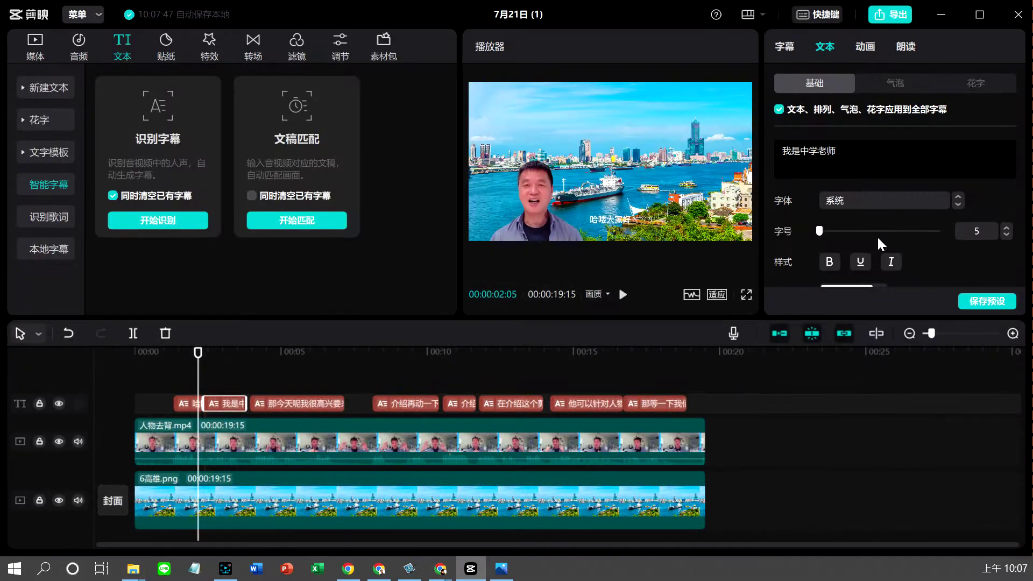
left_click(945, 206)
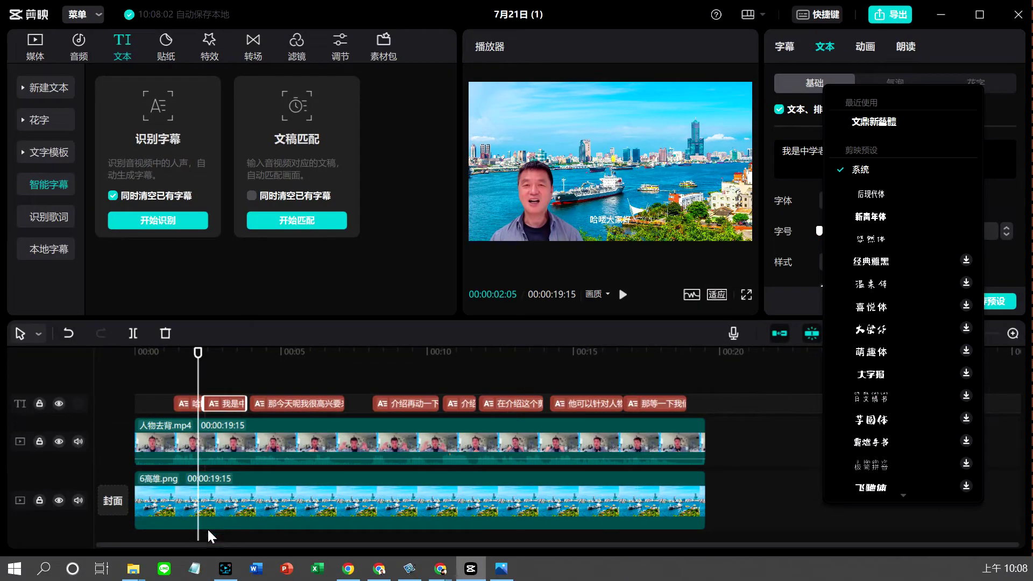
Step: Switch back to File Explorer, go to the 下載 folder and copy the font file 文泉驛微米黑-簡轉繁
left_click(133, 568)
left_click(260, 496)
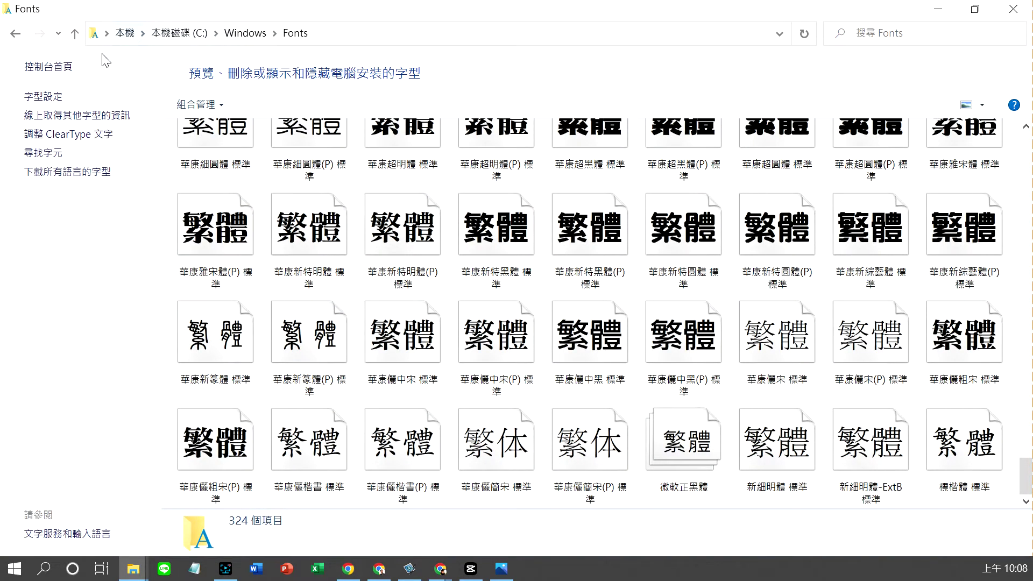
left_click(127, 34)
left_click(51, 131)
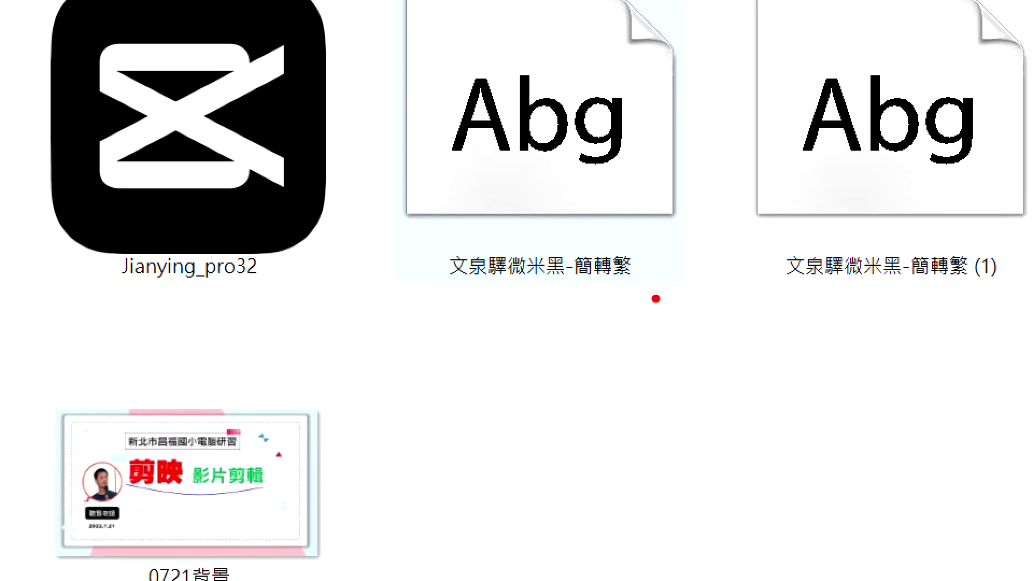
mouse_move(656, 299)
left_mouse_down()
mouse_move(456, 308)
mouse_move(408, 262)
mouse_move(507, 223)
mouse_move(673, 264)
left_mouse_up()
left_click_drag(581, 281, 616, 280)
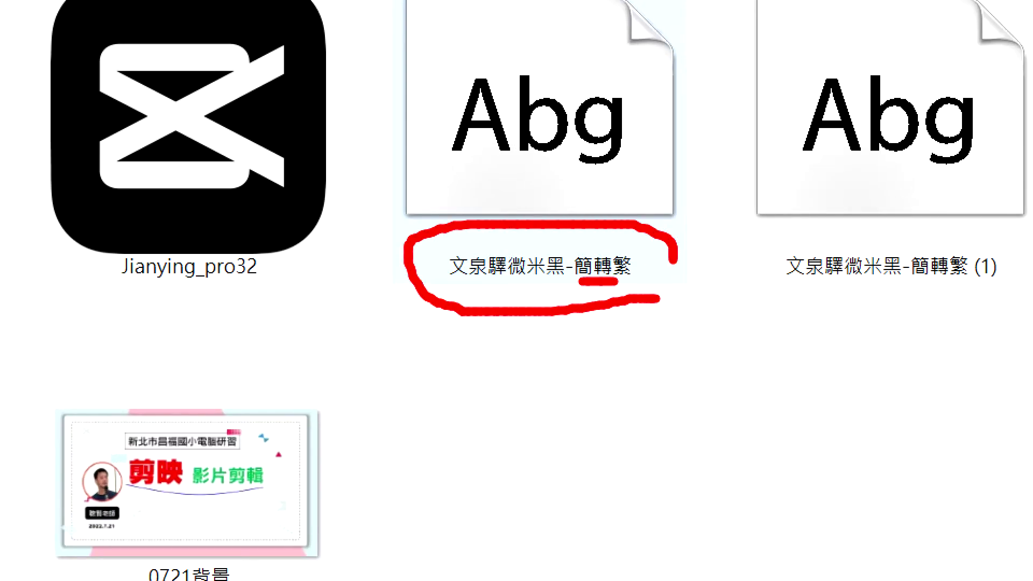
key("Escape")
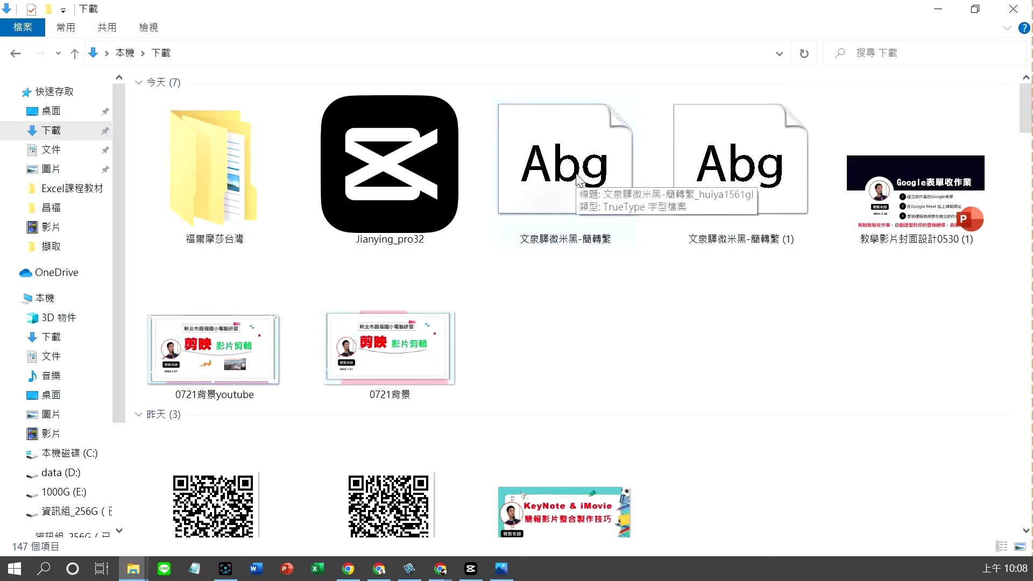
right_click(577, 179)
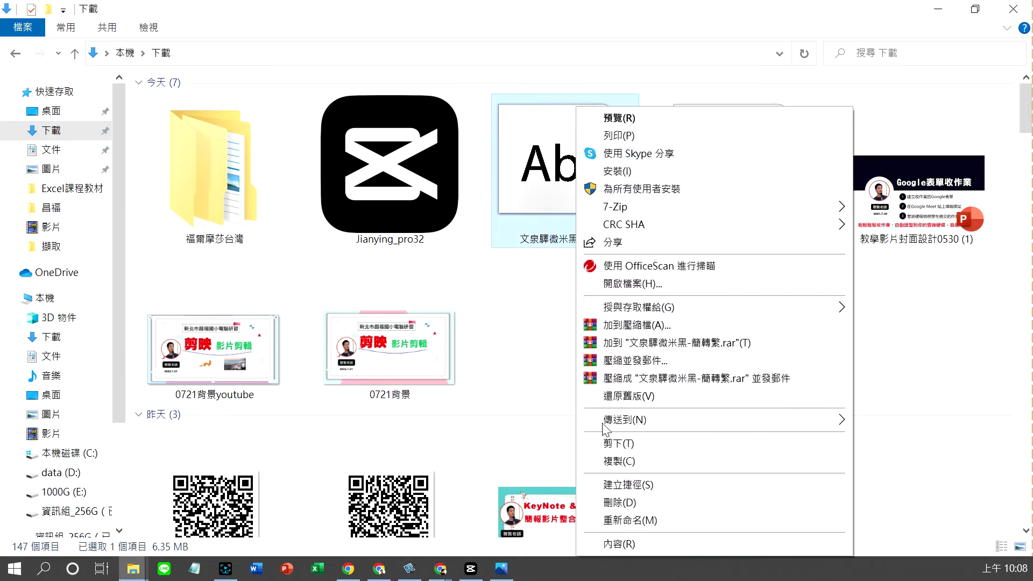
left_click(616, 462)
Step: Minimize the open windows and open the file location of the 剪映专业版 desktop shortcut from its properties
left_click(939, 11)
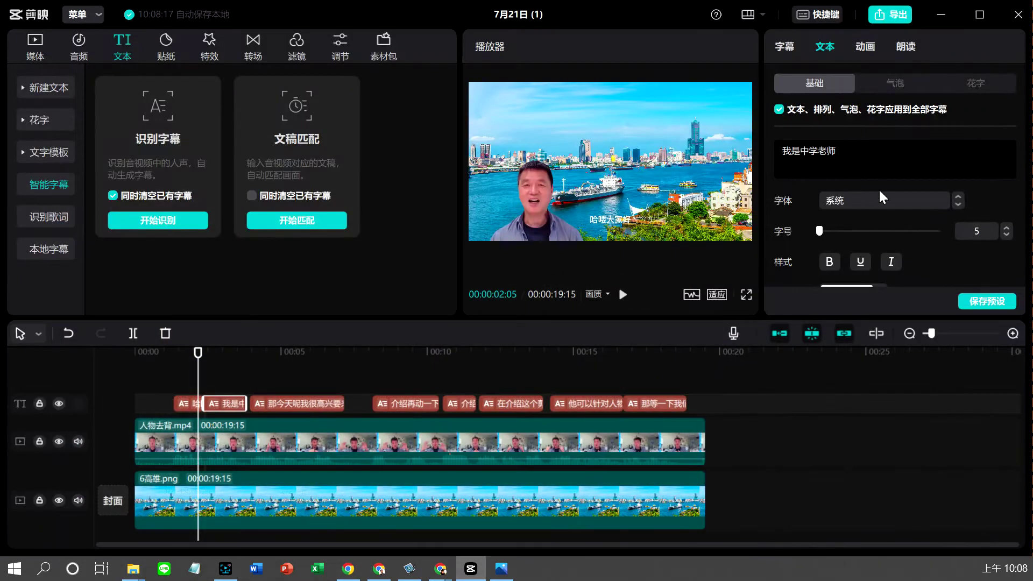
left_click(942, 15)
left_click(518, 253)
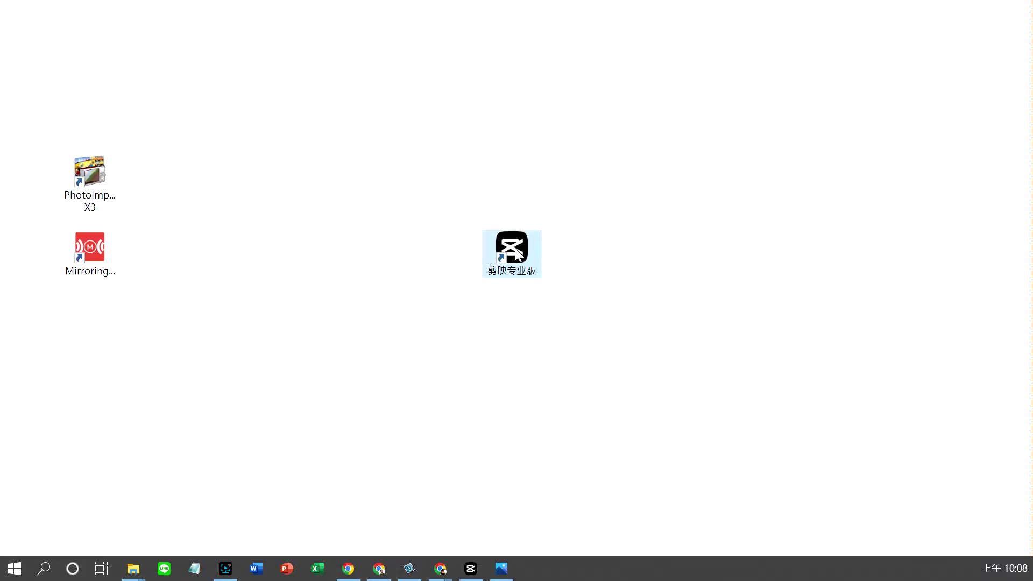
right_click(518, 253)
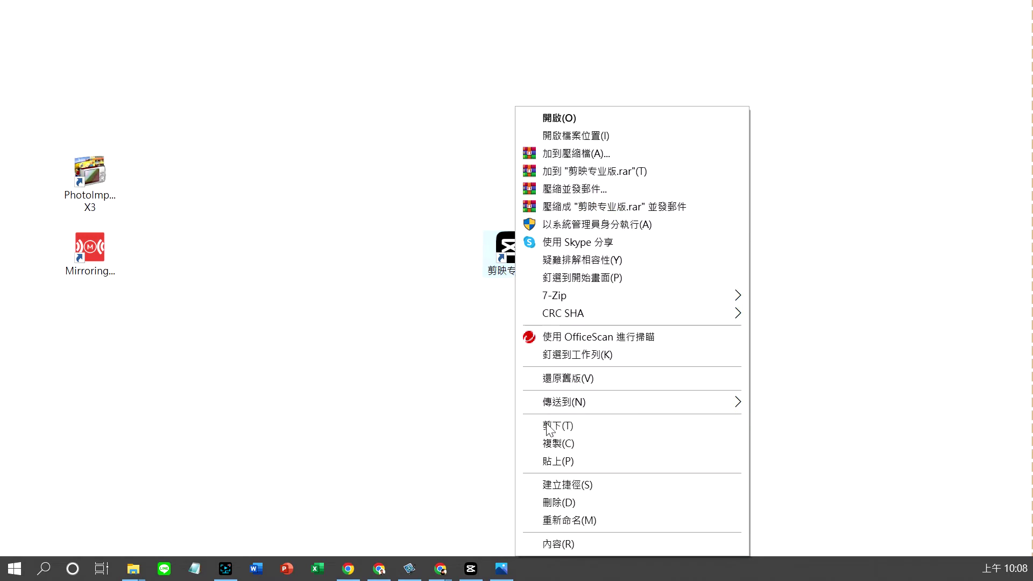
left_click(560, 544)
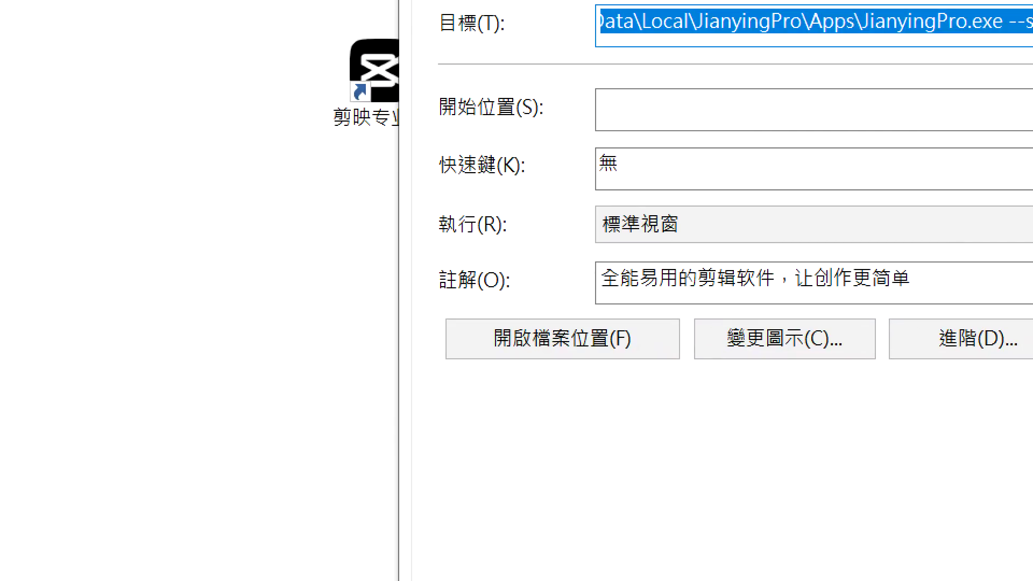
mouse_move(621, 381)
left_mouse_down()
mouse_move(449, 390)
mouse_move(410, 311)
mouse_move(511, 274)
mouse_move(666, 320)
mouse_move(581, 406)
left_mouse_up()
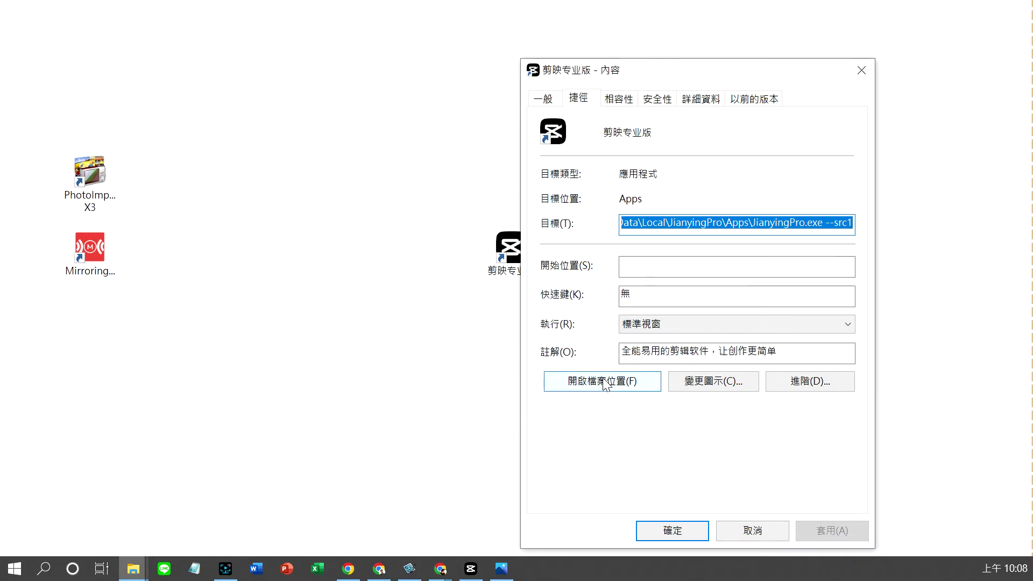
left_click(588, 372)
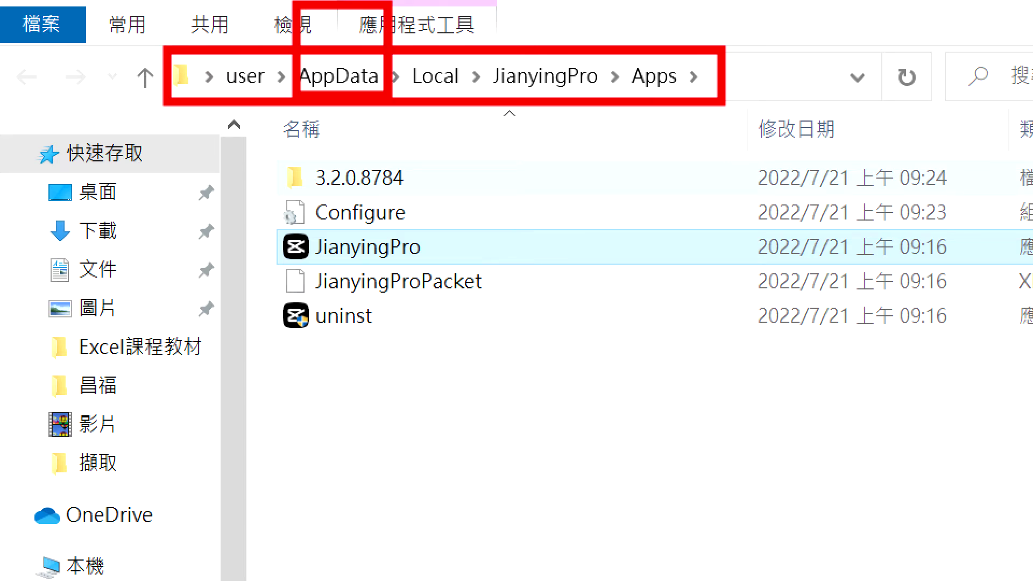
mouse_move(534, 393)
left_mouse_down()
mouse_move(456, 310)
mouse_move(430, 344)
left_mouse_up()
left_click_drag(462, 295, 530, 308)
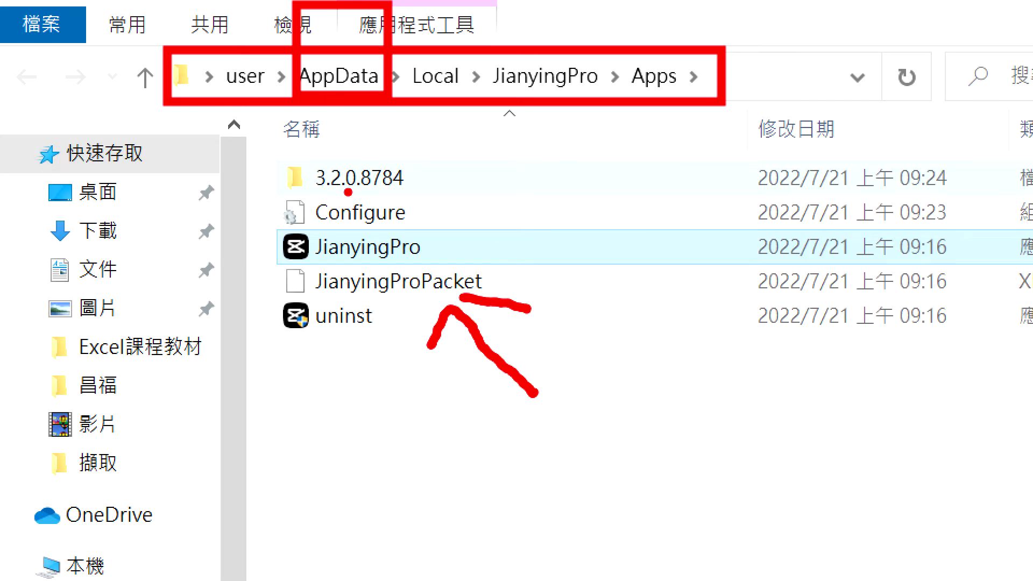
key("Escape")
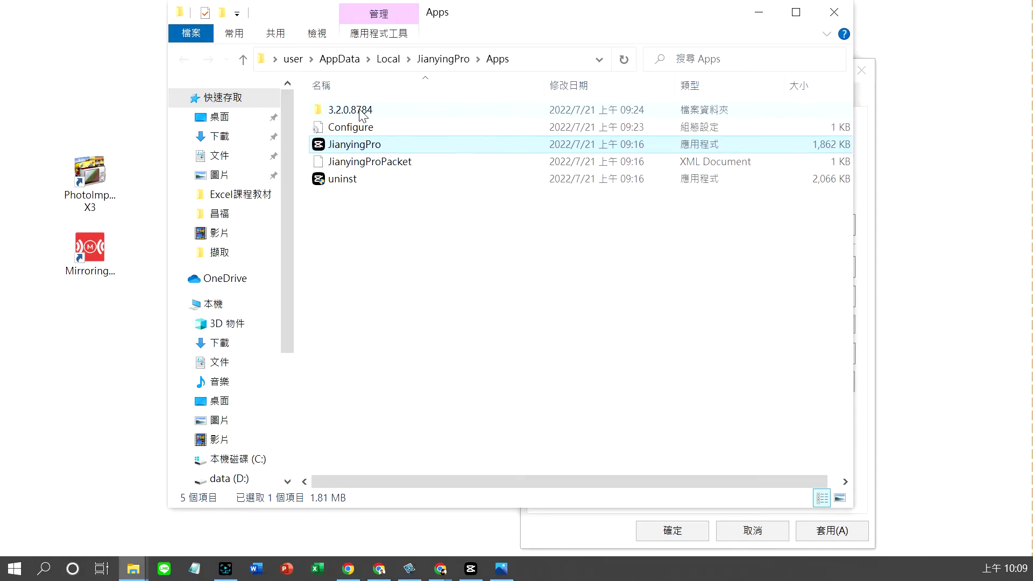
Step: Navigate from the Apps folder into 3.2.0.8784\Resources\Font
double_click(362, 111)
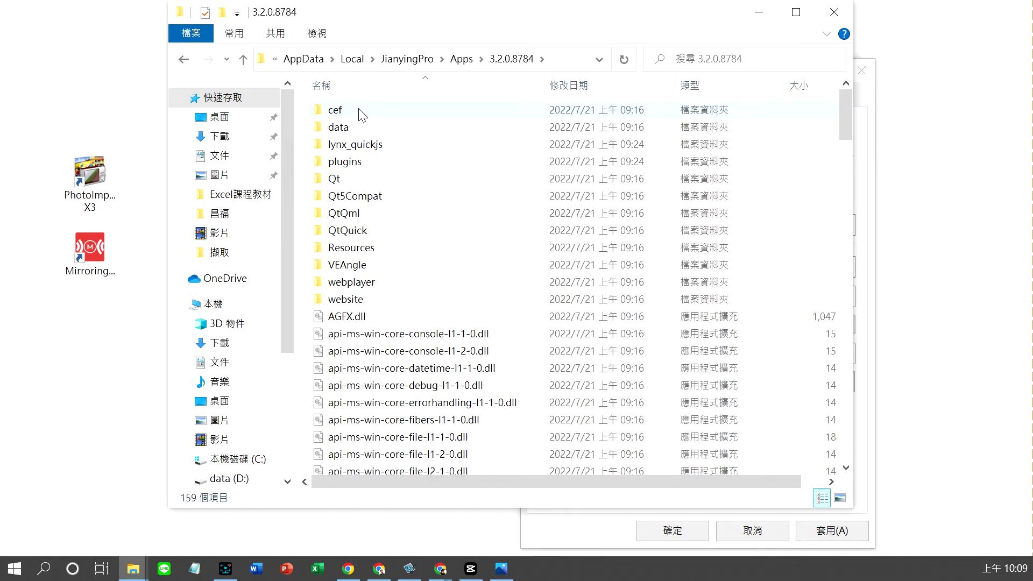
left_click(370, 250)
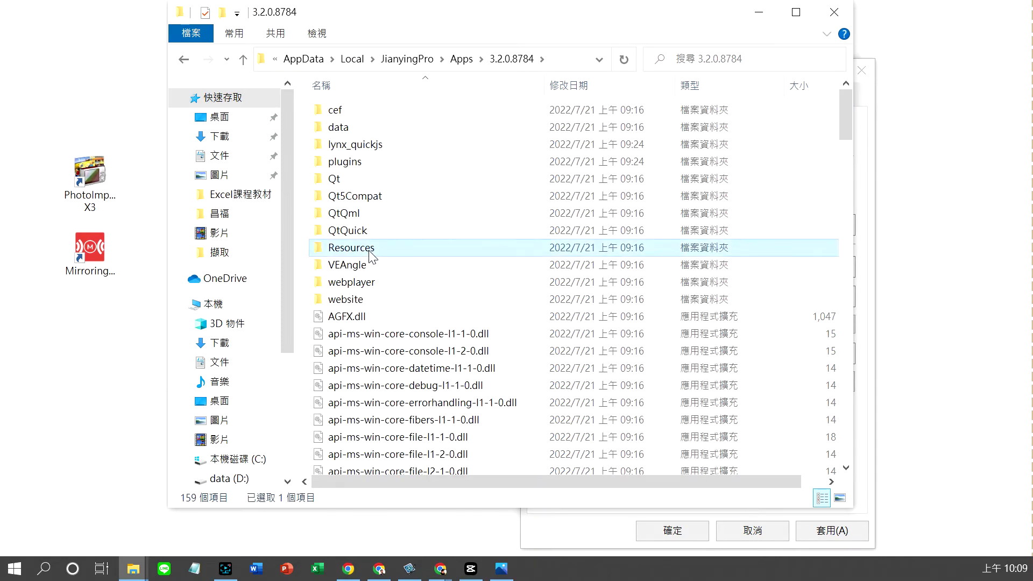
double_click(370, 251)
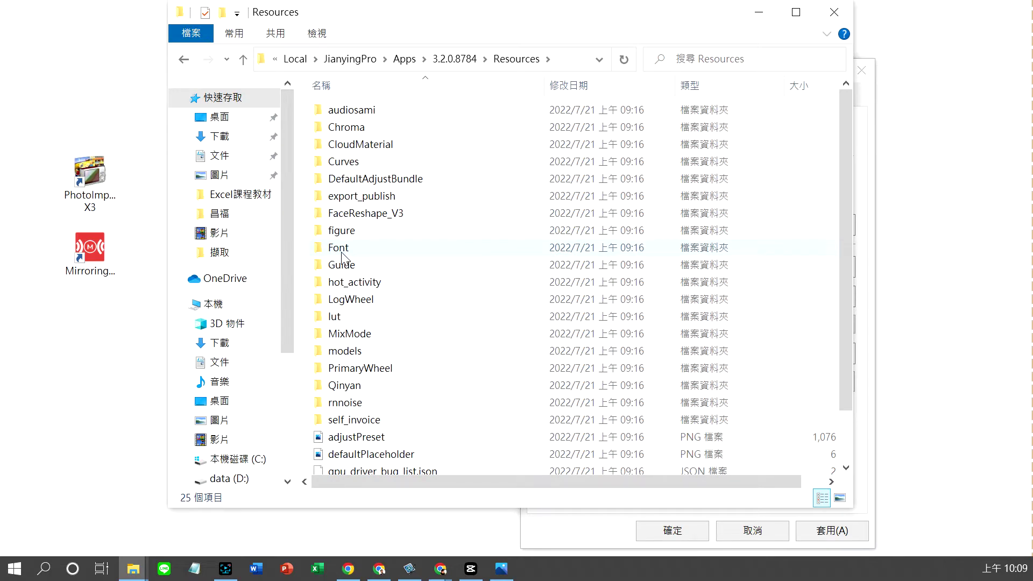
left_click(344, 254)
double_click(343, 254)
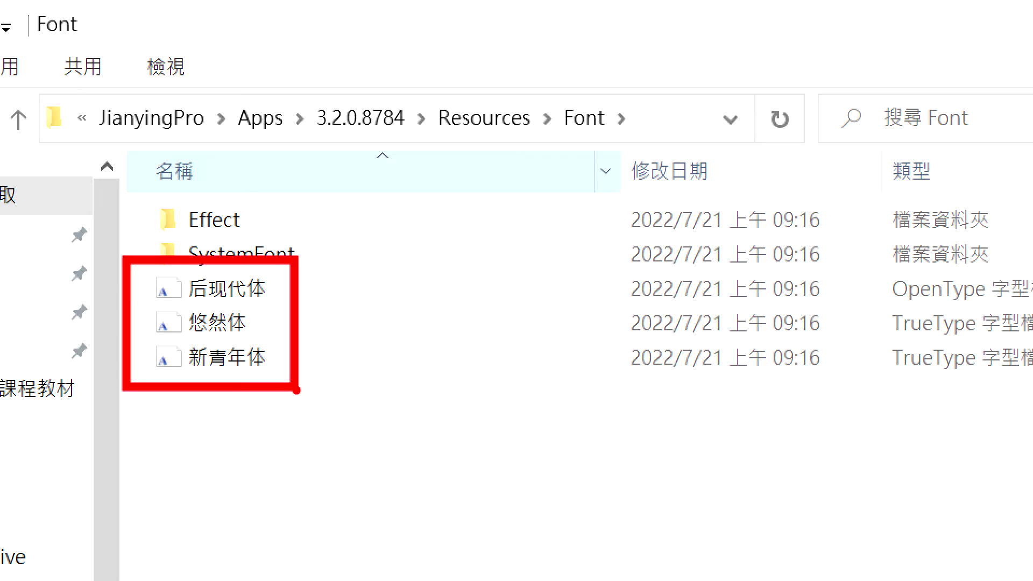
Step: Paste the copied font file 文泉驛微米黑-簡轉繁 into the Font folder and maximize the window
right_click(282, 422)
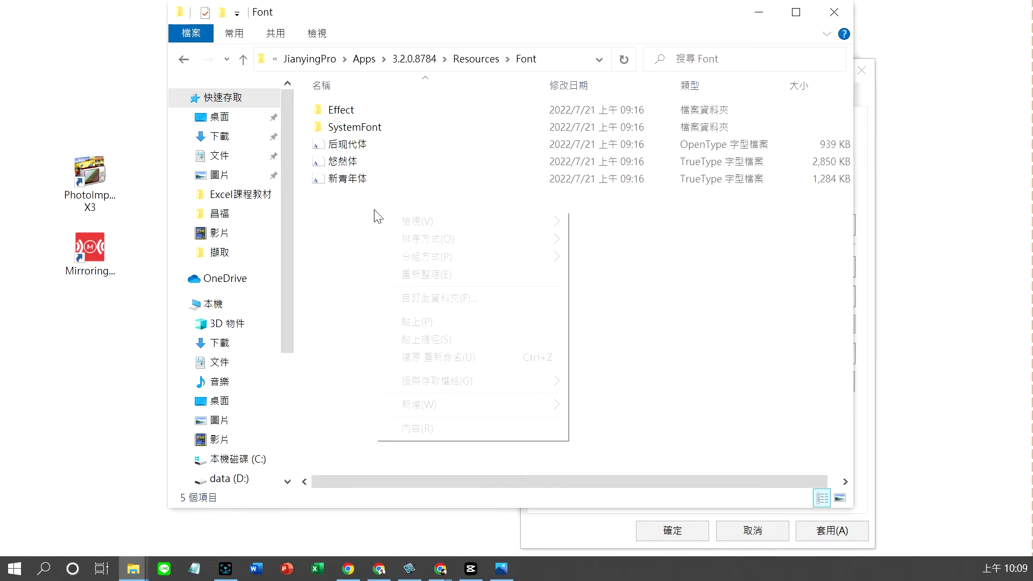
left_click(425, 322)
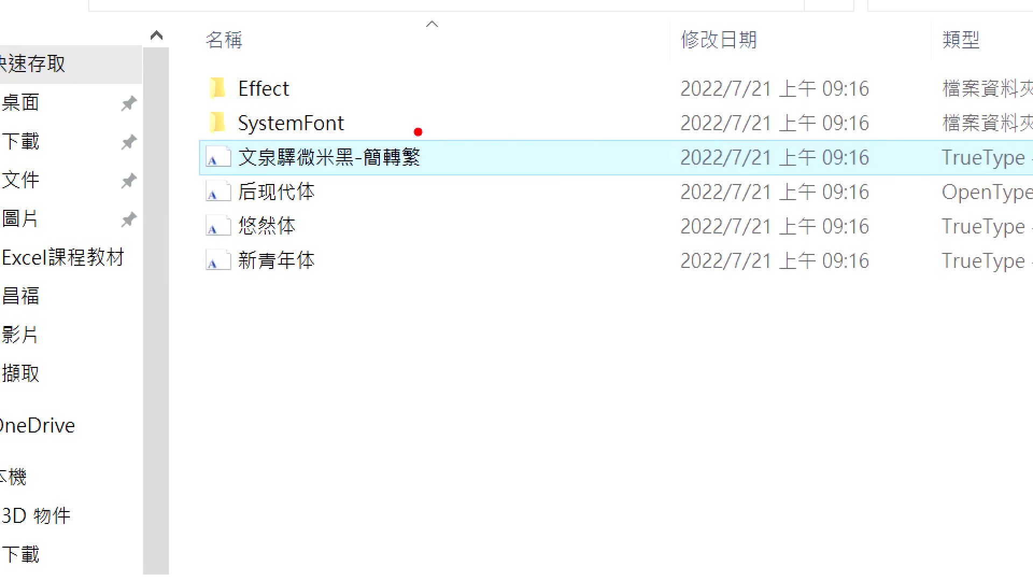
mouse_move(178, 119)
left_mouse_down()
mouse_move(250, 167)
mouse_move(453, 178)
left_mouse_up()
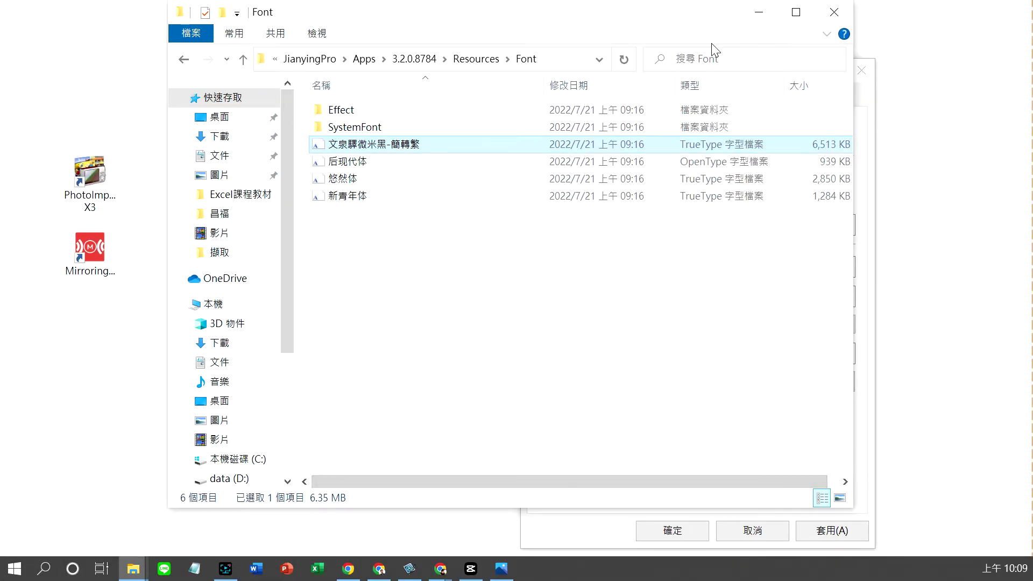
left_click(796, 11)
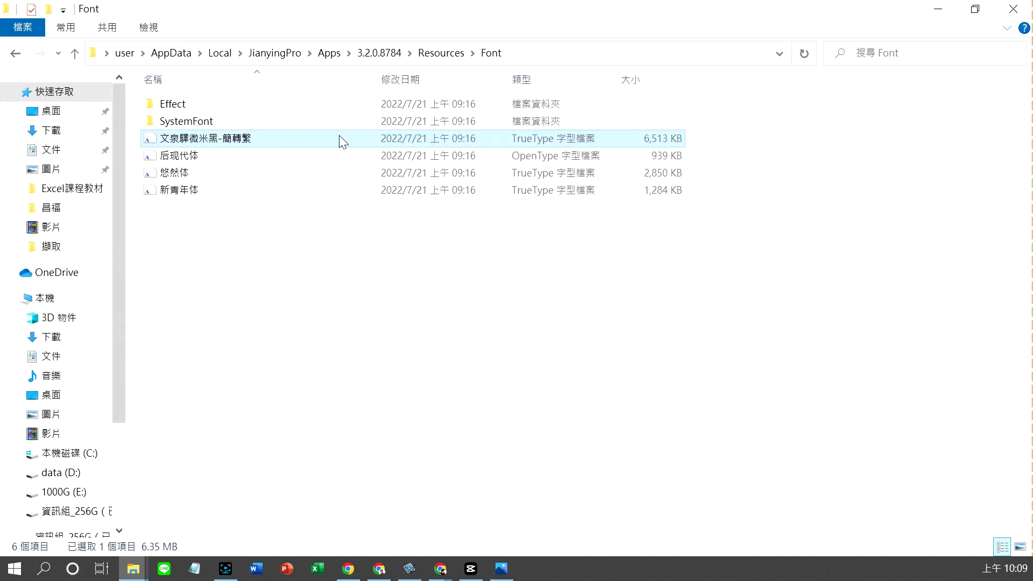
left_click_drag(347, 113, 263, 132)
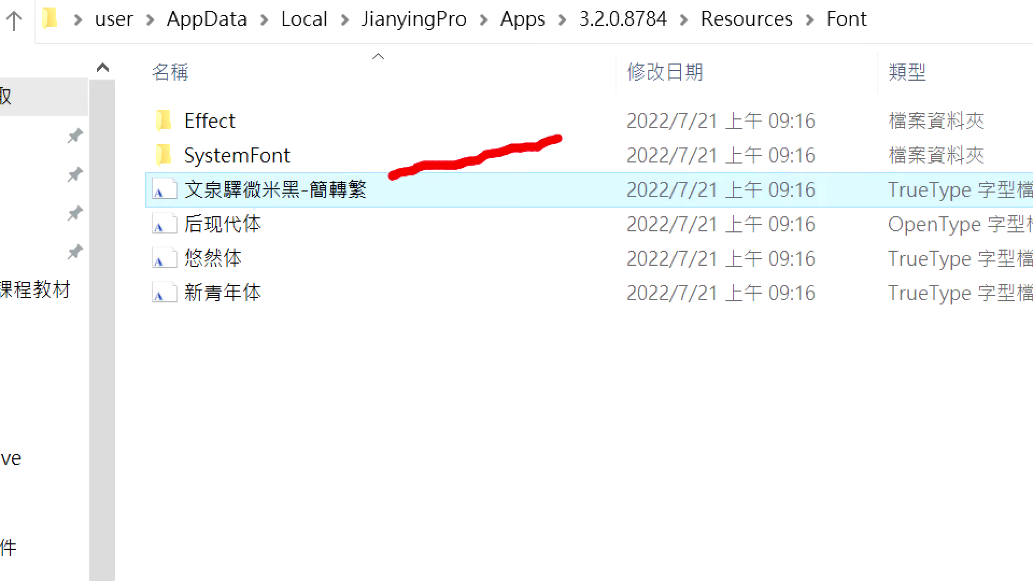
mouse_move(403, 142)
left_mouse_down()
mouse_move(398, 184)
mouse_move(465, 191)
left_mouse_up()
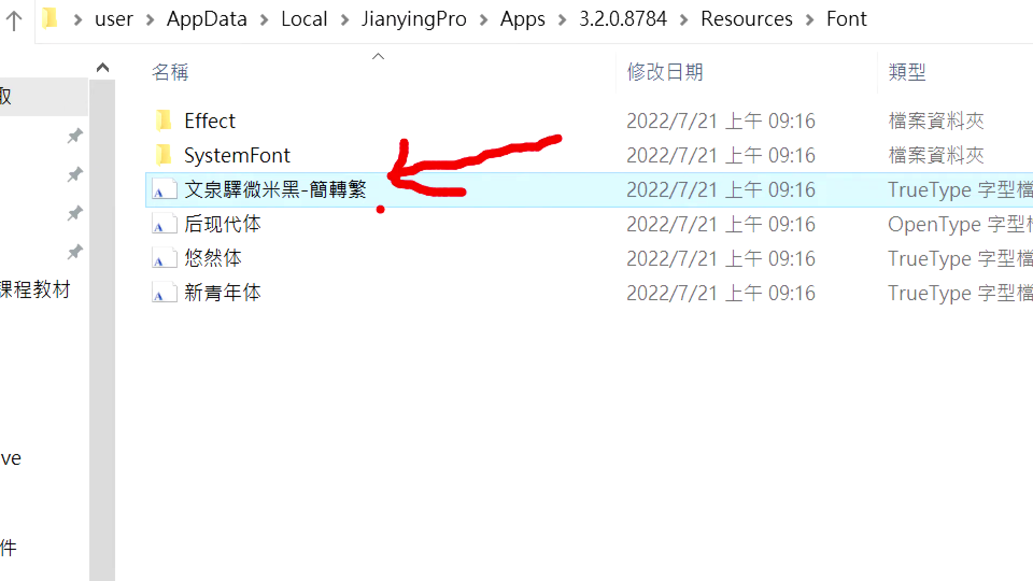
left_click_drag(381, 208, 225, 200)
left_click_drag(273, 316, 149, 309)
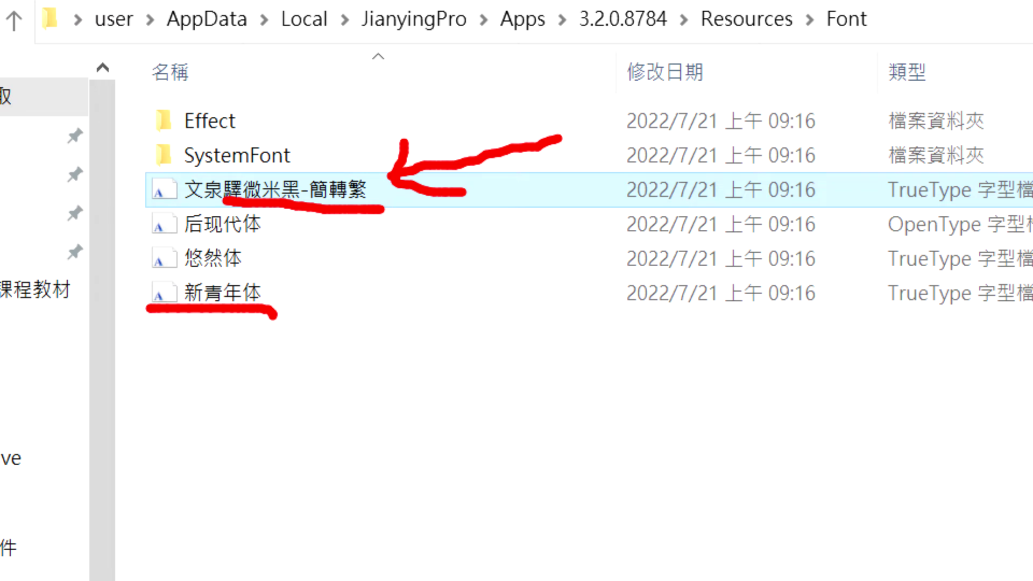
Step: Rename the original font file 新青年体 in the Font folder as 新青年体1
left_click(220, 301)
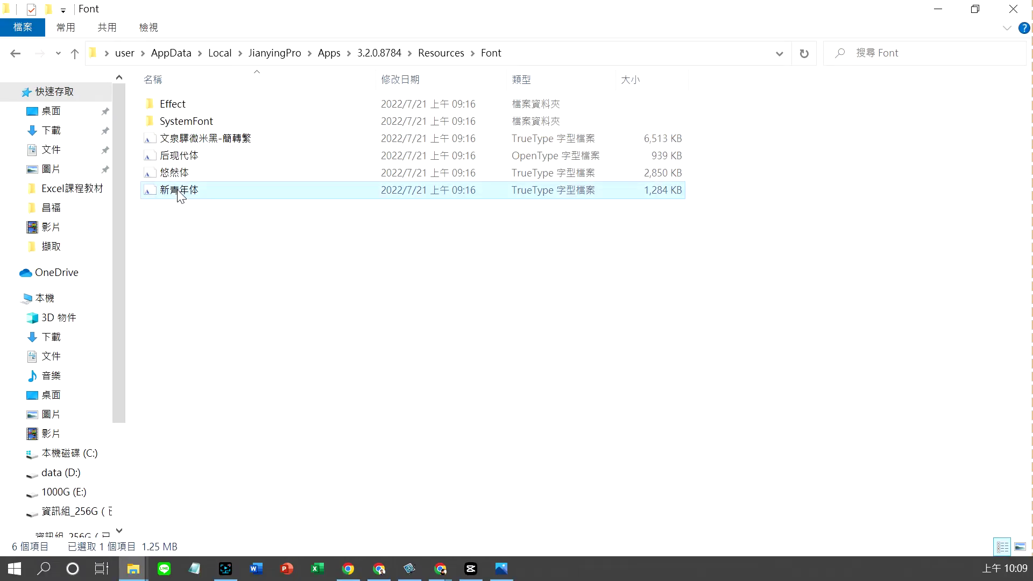
right_click(178, 193)
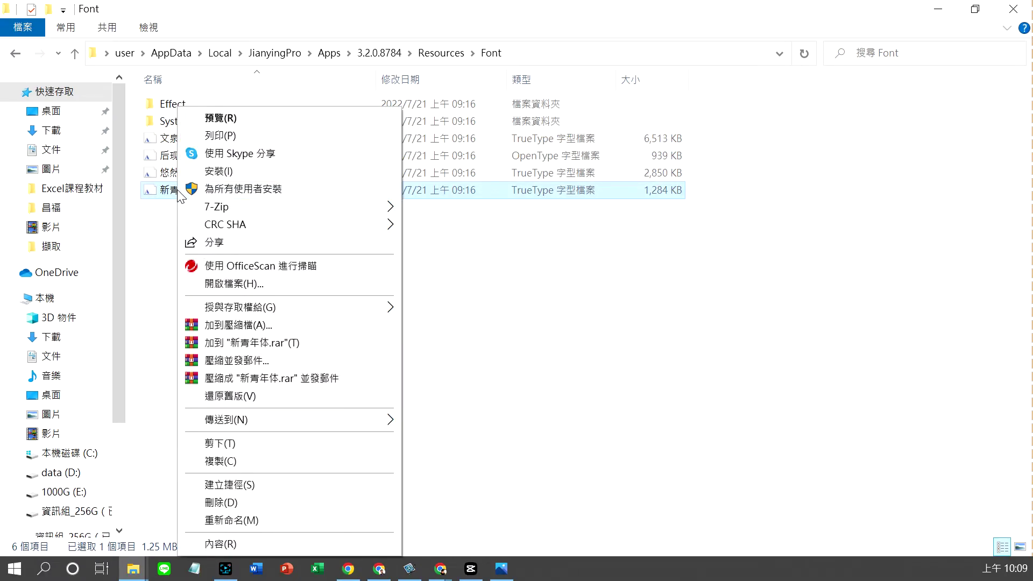
left_click(254, 523)
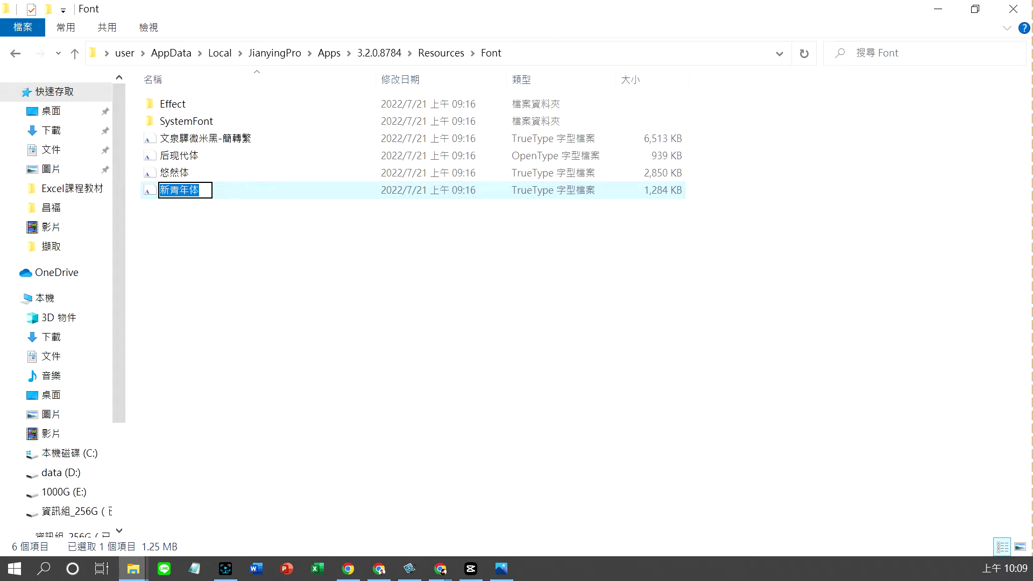
key("End")
type("1")
left_click(226, 265)
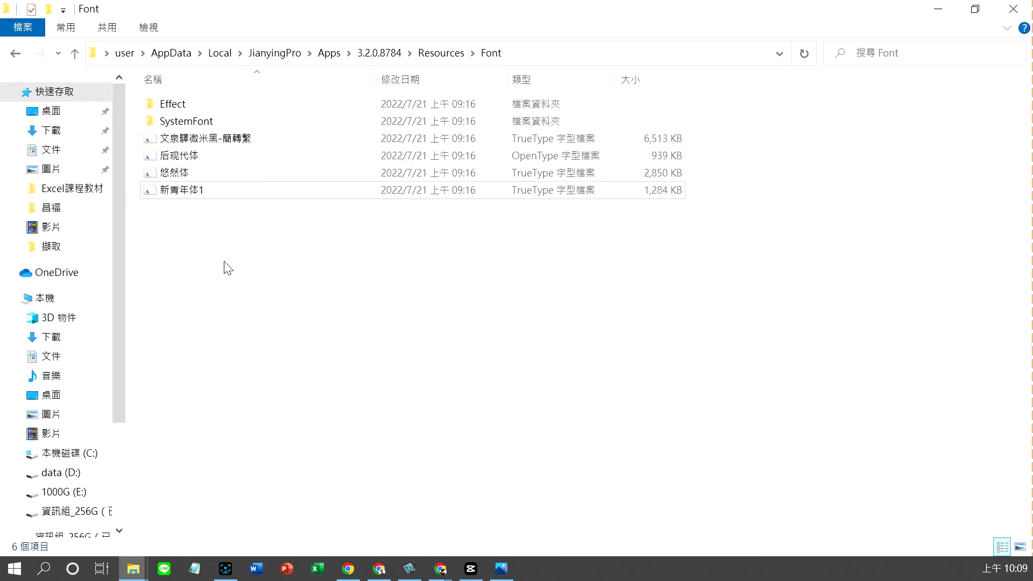
Step: Rename the pasted font file 文泉驛微米黑-簡轉繁 as 新青年体
left_click(197, 140)
right_click(196, 139)
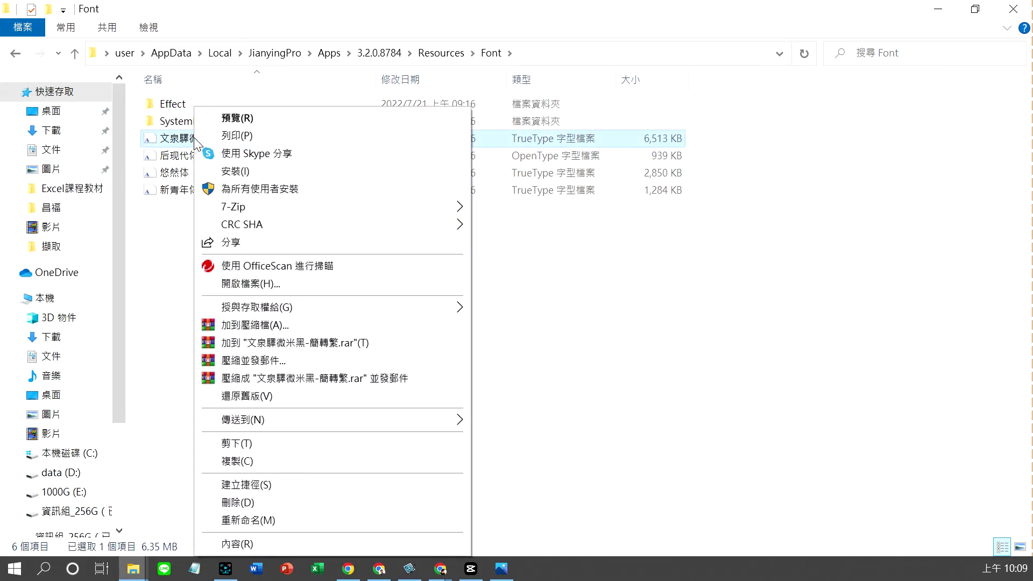
type("新青年体")
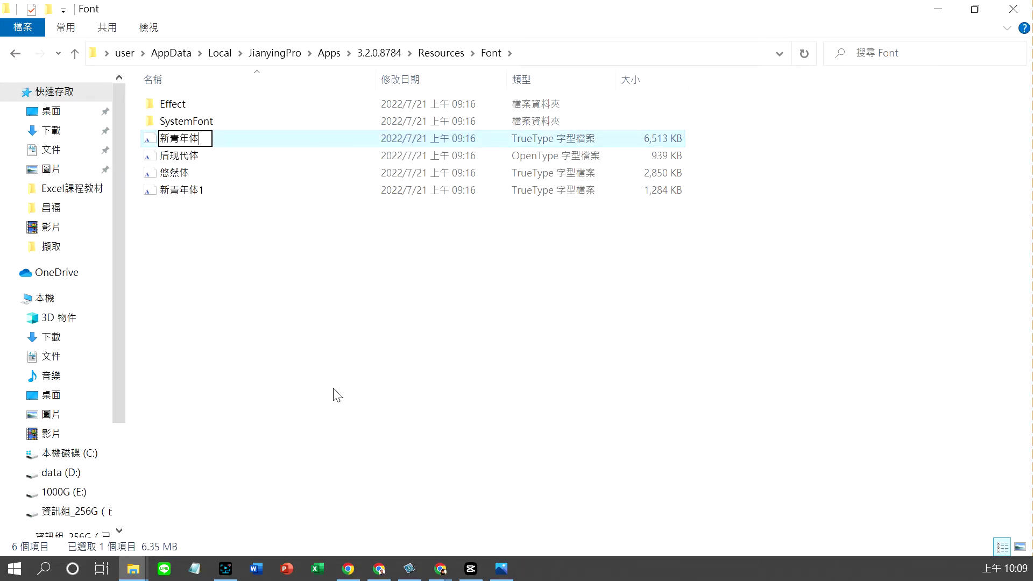
key("Return")
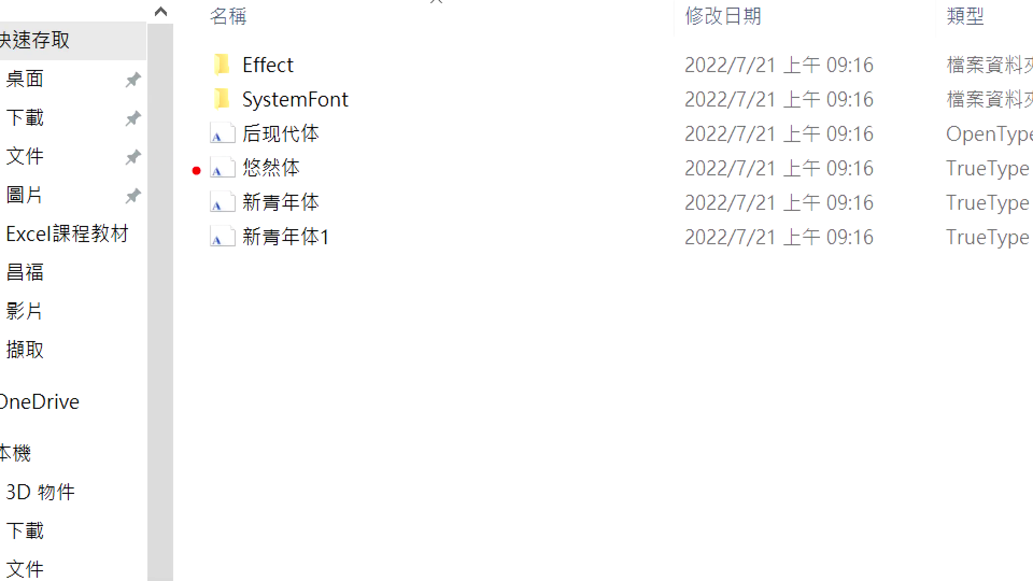
left_click_drag(386, 197, 338, 197)
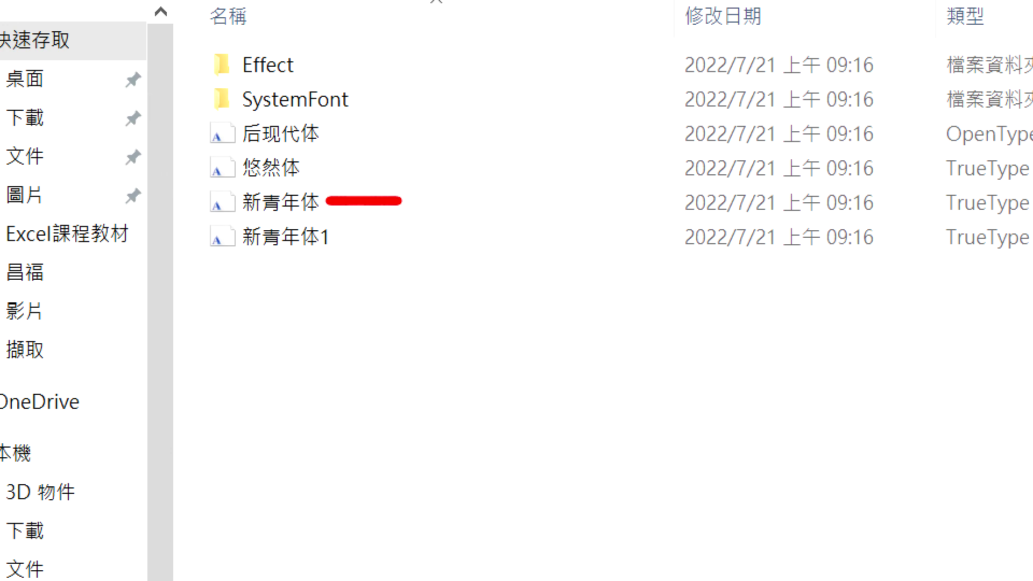
left_click_drag(343, 257, 208, 264)
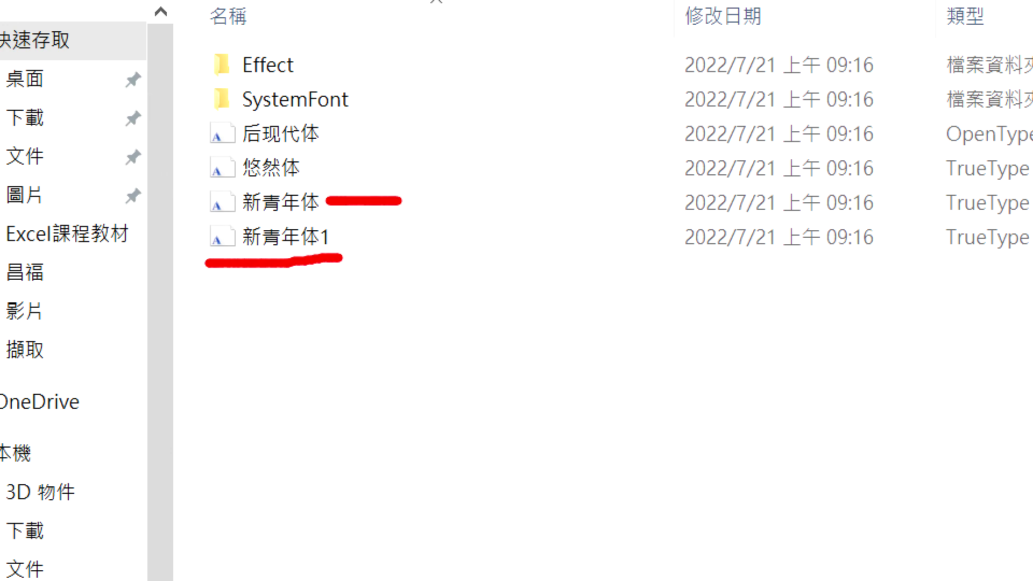
mouse_move(357, 179)
left_mouse_down()
mouse_move(323, 201)
mouse_move(370, 231)
left_mouse_up()
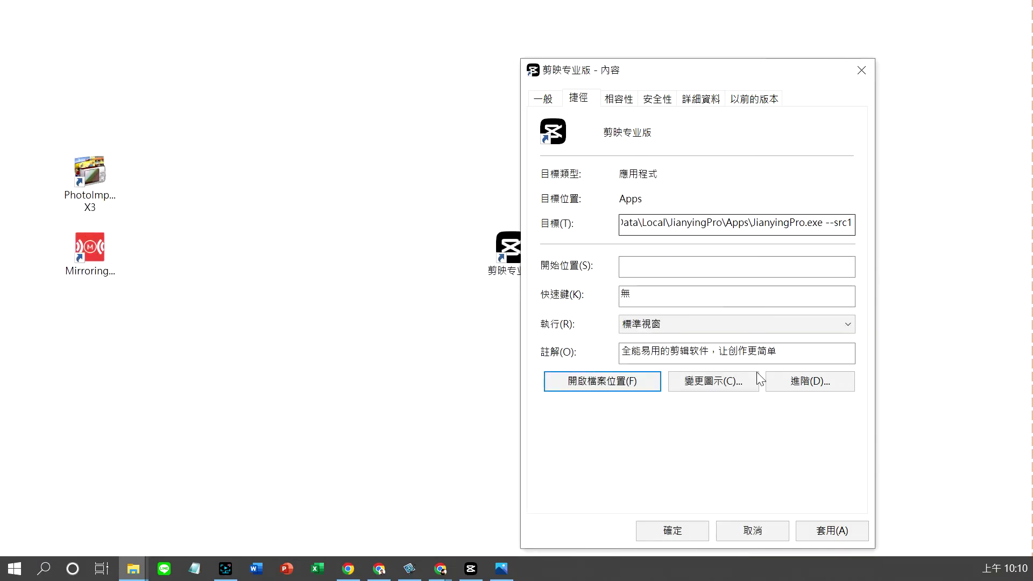
Step: Dismiss the shortcut's properties dialog, then switch to the running 剪映 editor and close it
left_click(771, 532)
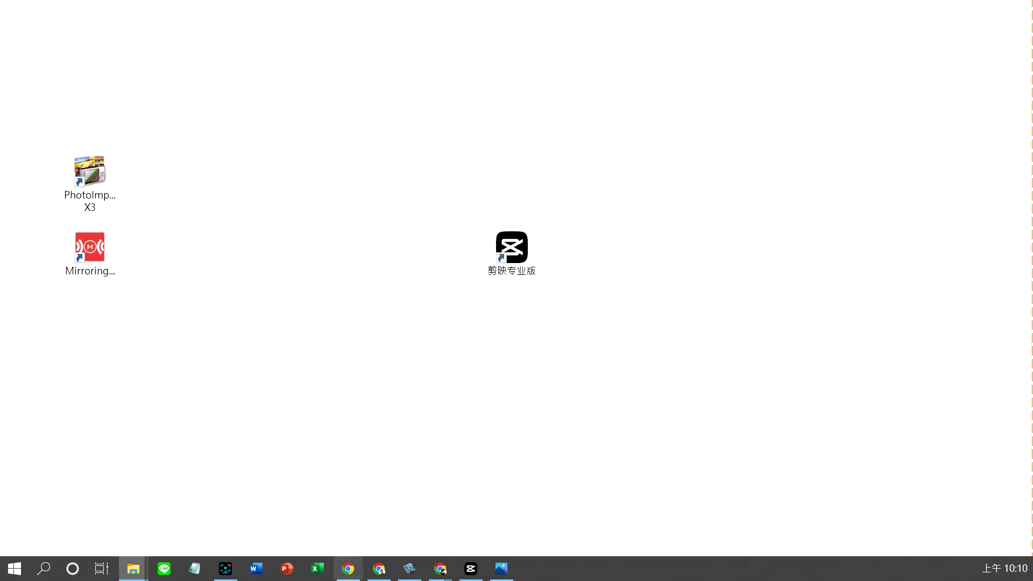
left_click(479, 573)
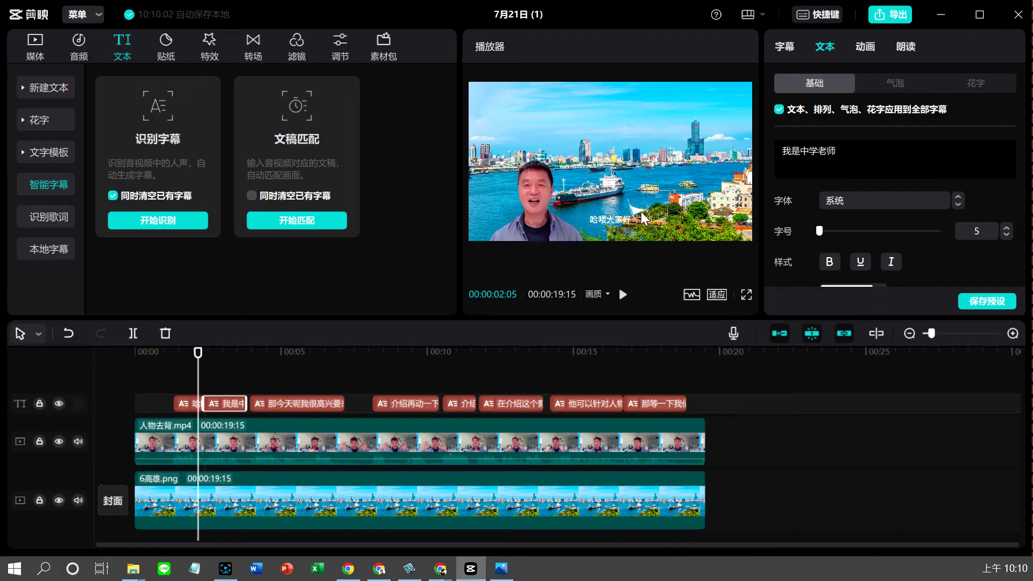
left_click(514, 406)
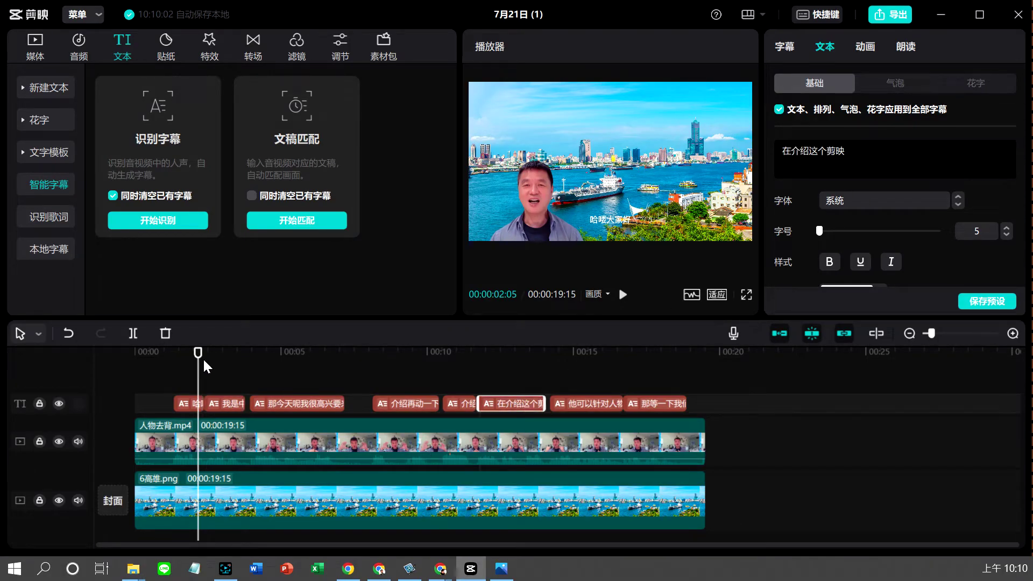
left_click_drag(203, 366, 424, 344)
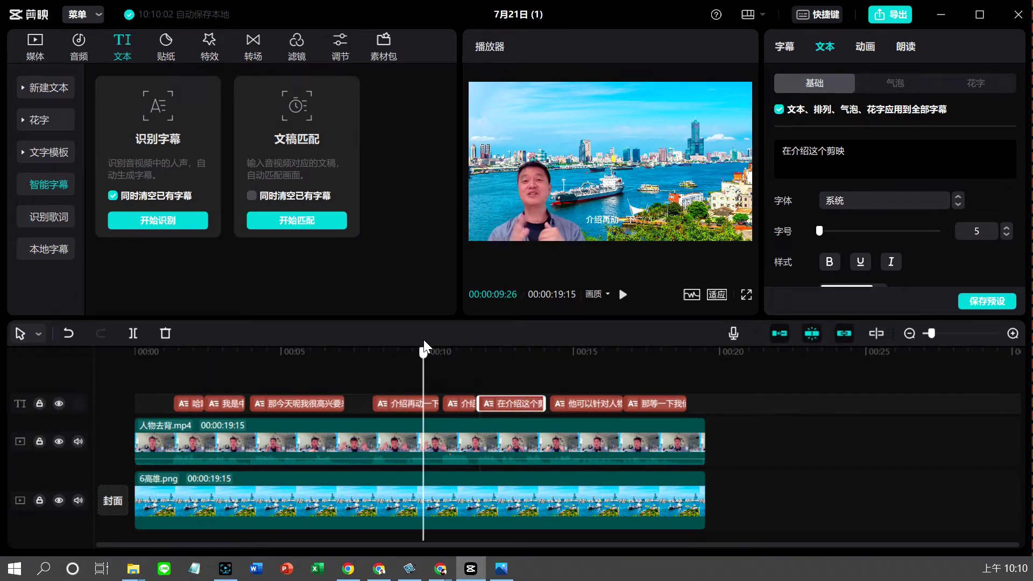
left_click(1018, 15)
left_click(851, 104)
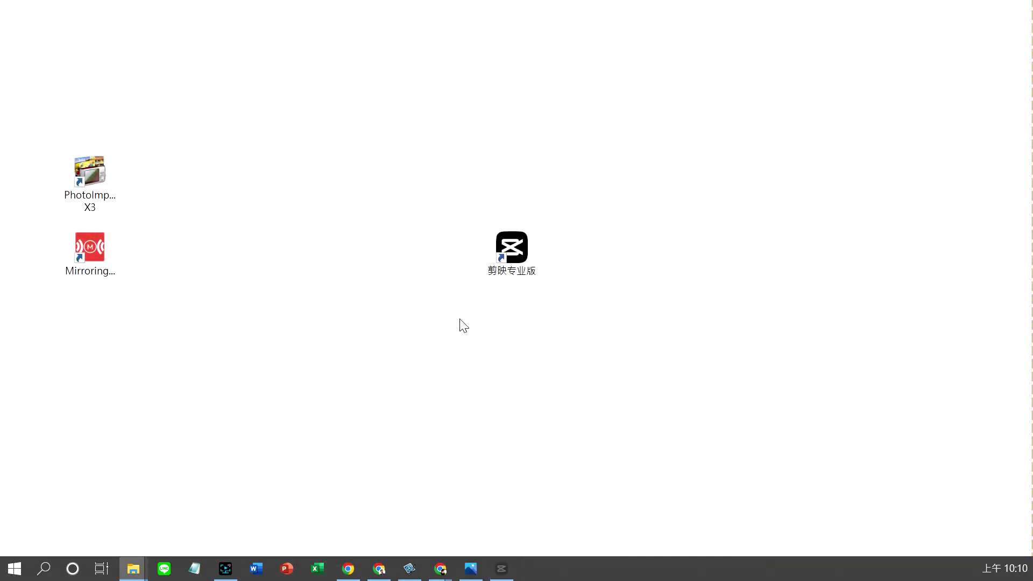
Step: Relaunch 剪映专业版 from its desktop shortcut and open the draft 7月21日 (1)
left_click(520, 264)
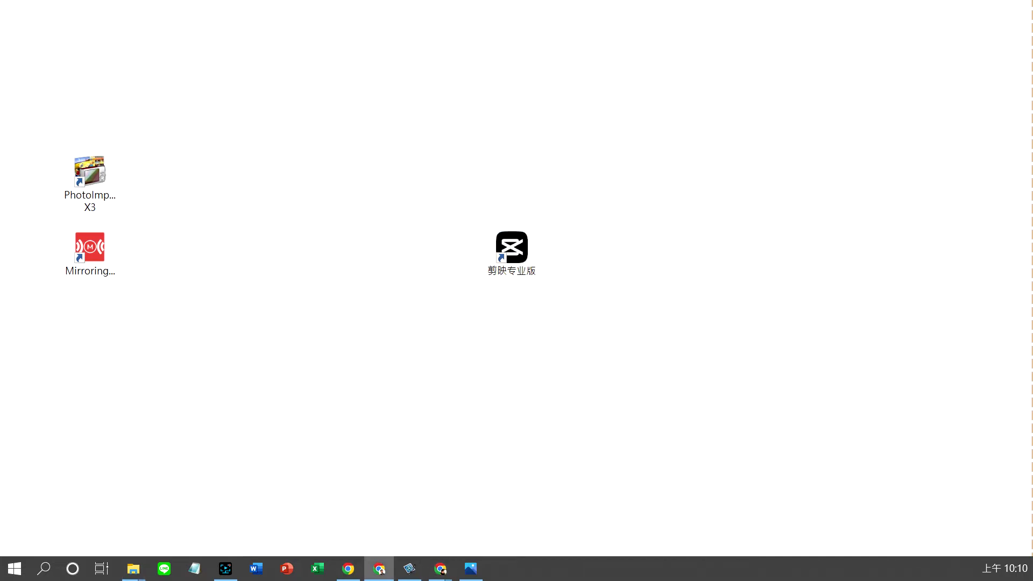
double_click(533, 249)
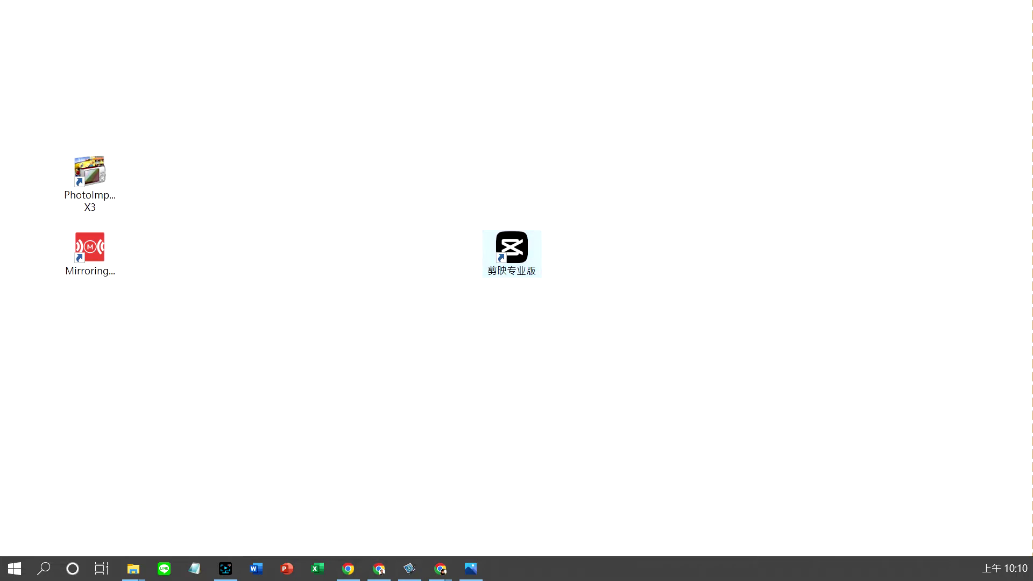
double_click(509, 253)
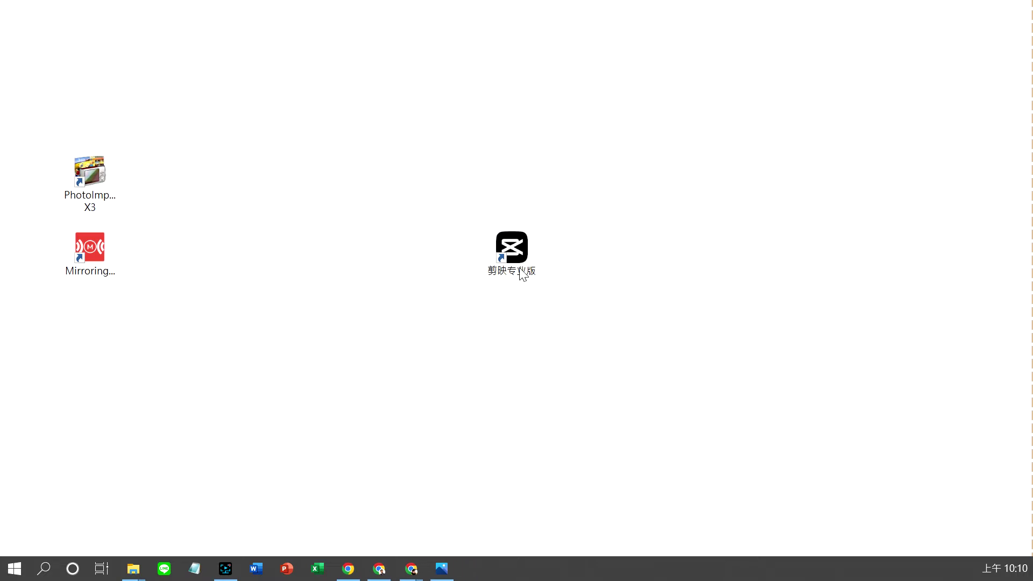
left_click(518, 244)
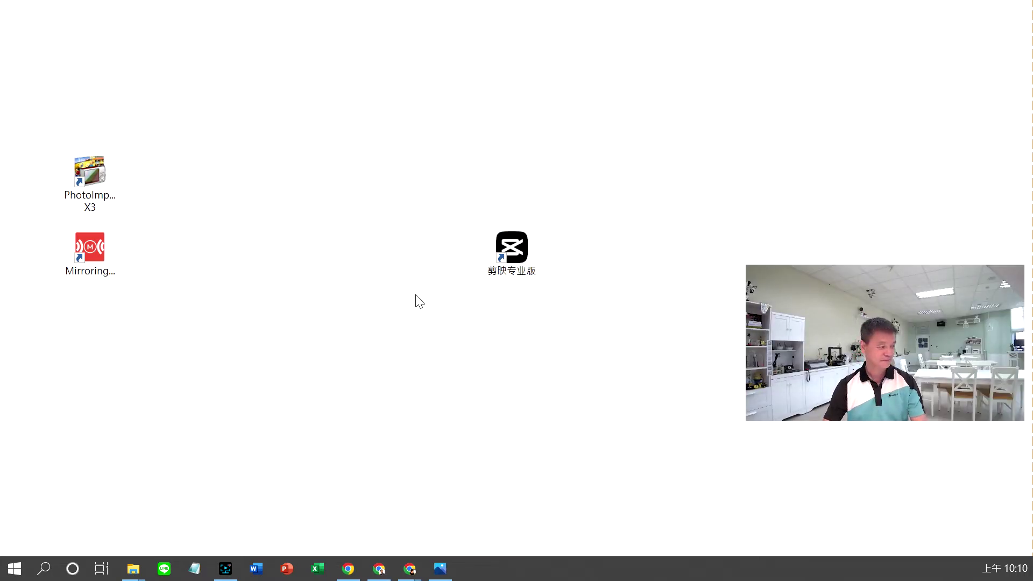
left_click(511, 252)
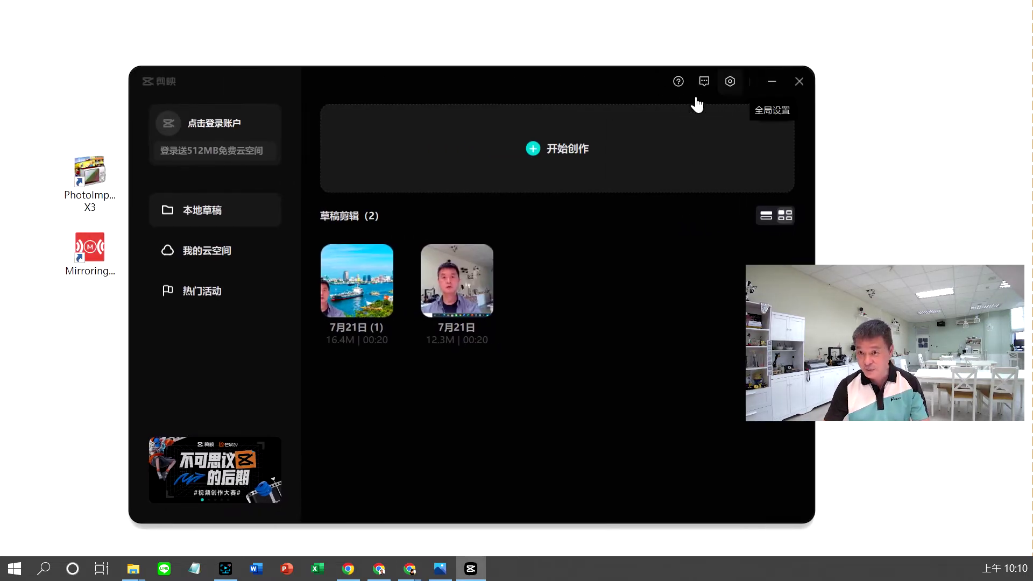
mouse_move(470, 309)
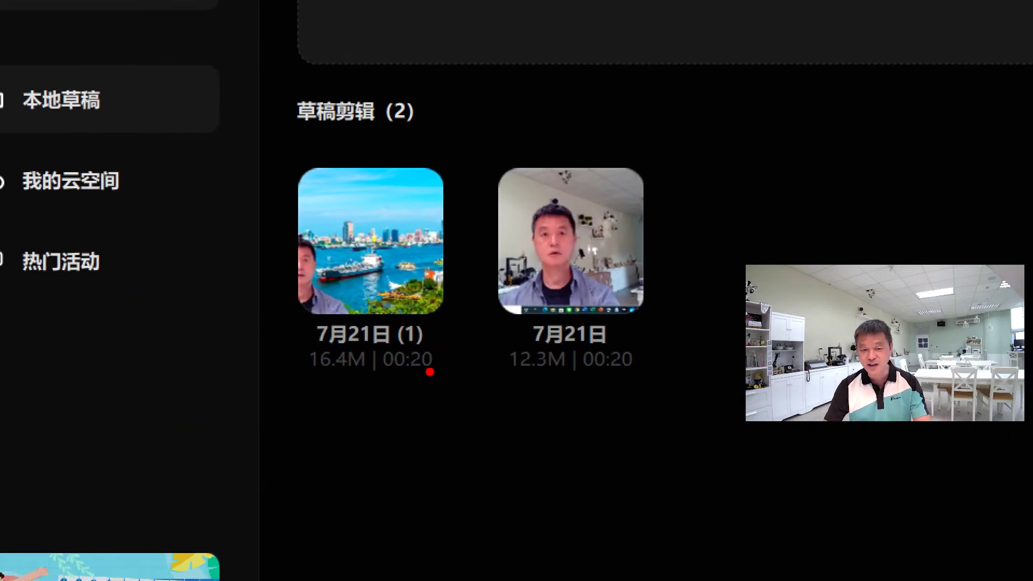
mouse_move(433, 371)
left_mouse_down()
mouse_move(250, 331)
mouse_move(254, 160)
mouse_move(411, 130)
mouse_move(458, 304)
left_mouse_up()
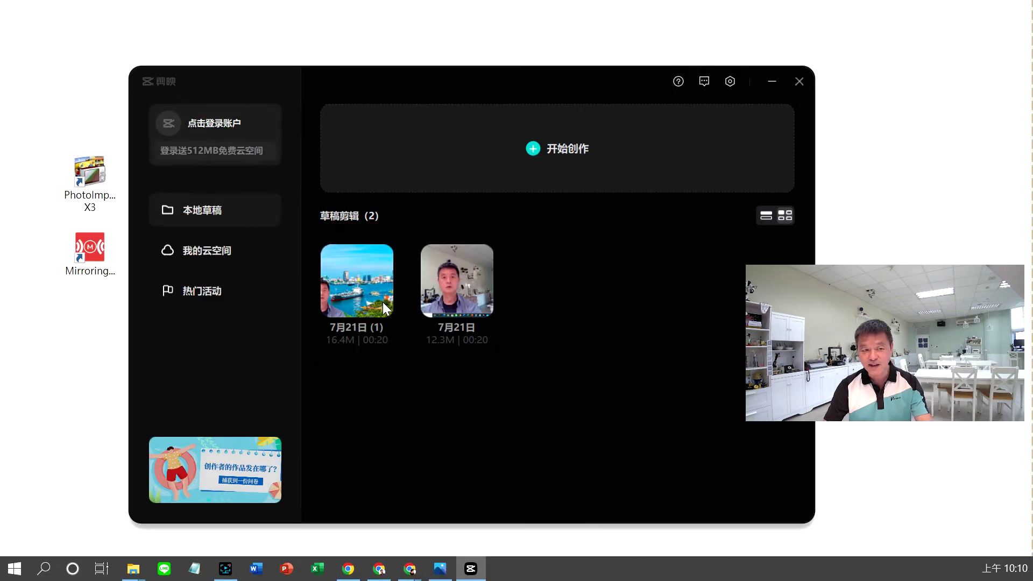
key("alt+F4")
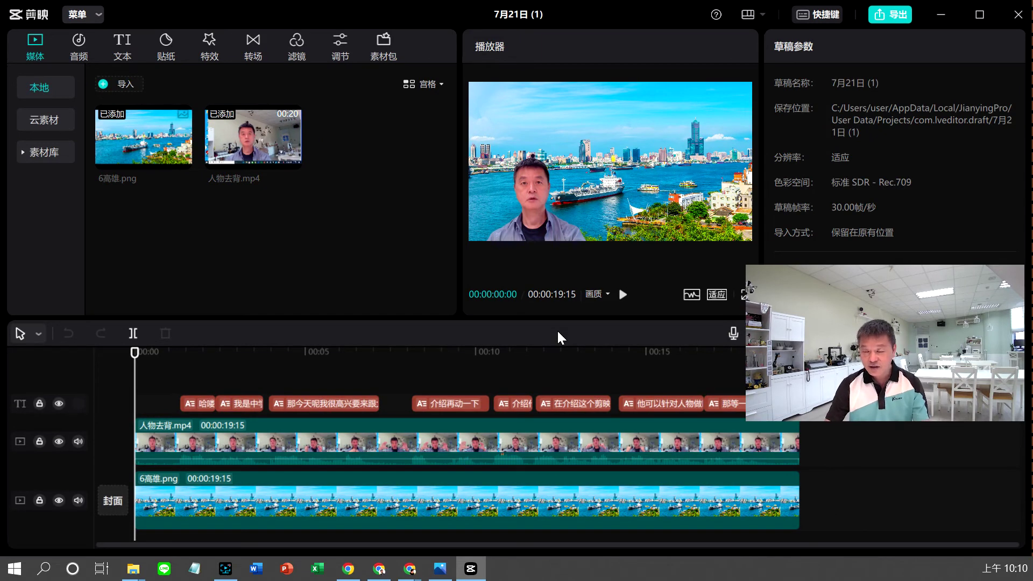
Step: Select the subtitle 介绍再动一下, preview it at 00:00:08:13 and set the subtitle font size to 15
left_click(458, 407)
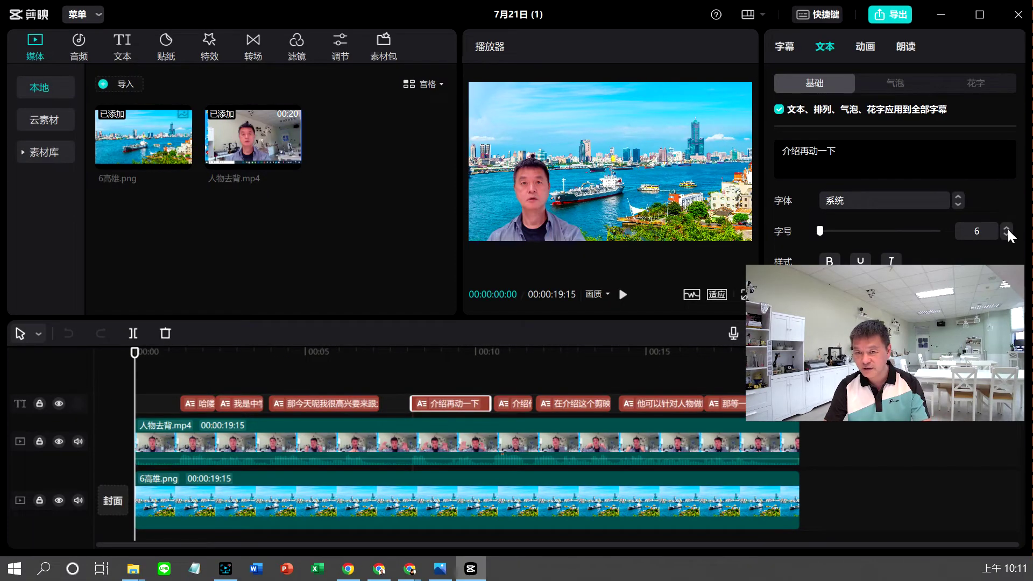
left_click(1007, 227)
left_click(1007, 228)
left_click(1006, 227)
left_click(423, 355)
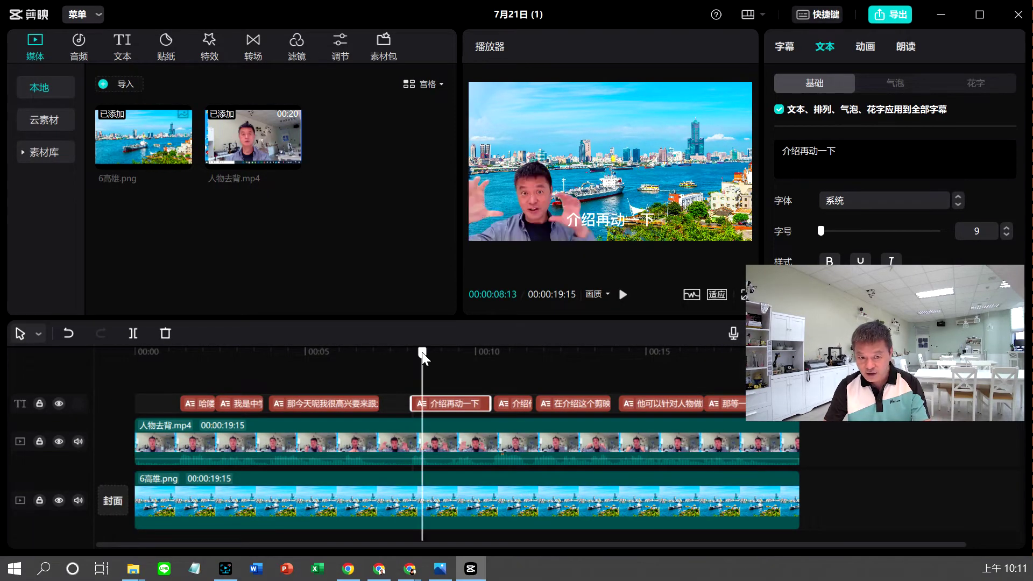
left_click(1005, 228)
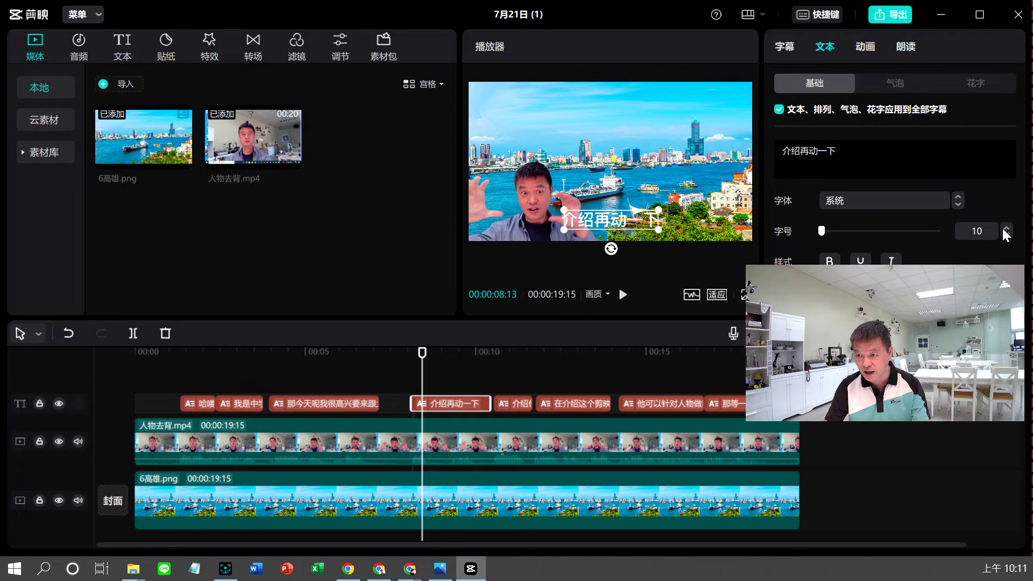
left_click(1005, 227)
left_click(1005, 228)
left_click(1005, 227)
left_click(1005, 228)
left_click(1005, 228)
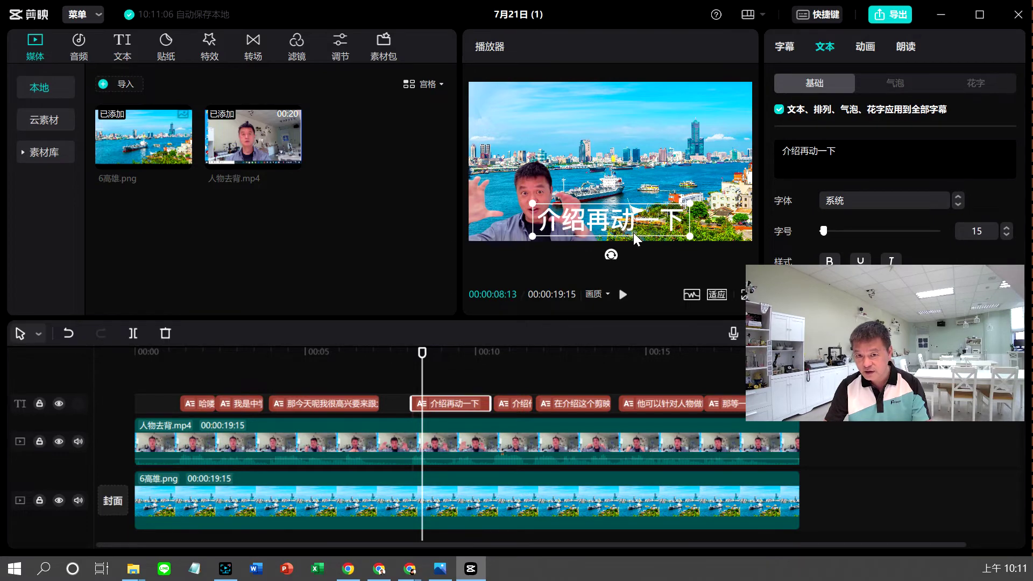
Step: Set the subtitle font to 新青年体 and check other subtitles along the timeline, at 00:00:15:10 and 00:00:01:29
left_click(915, 199)
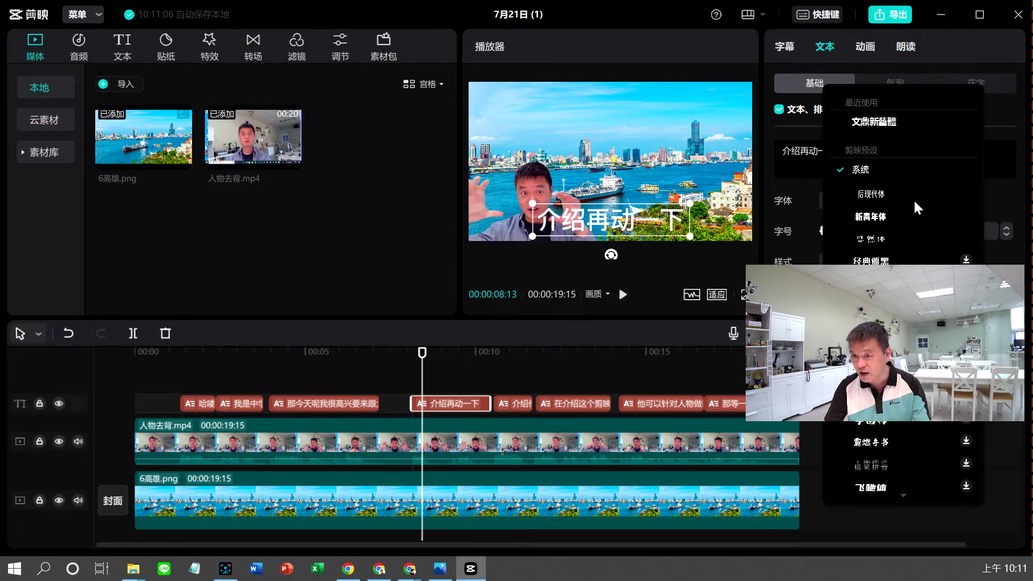
left_click(872, 213)
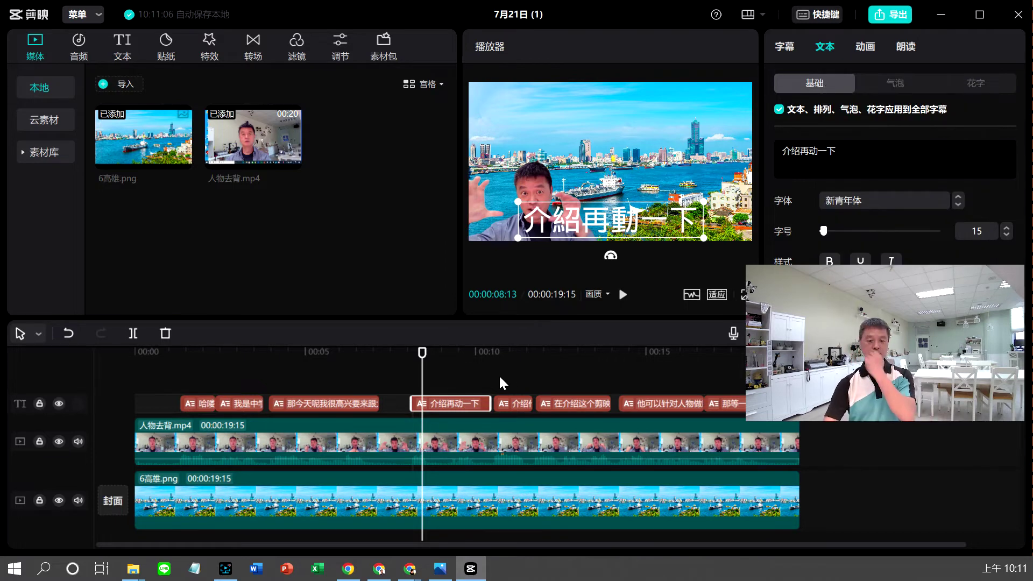
left_click_drag(422, 353, 660, 370)
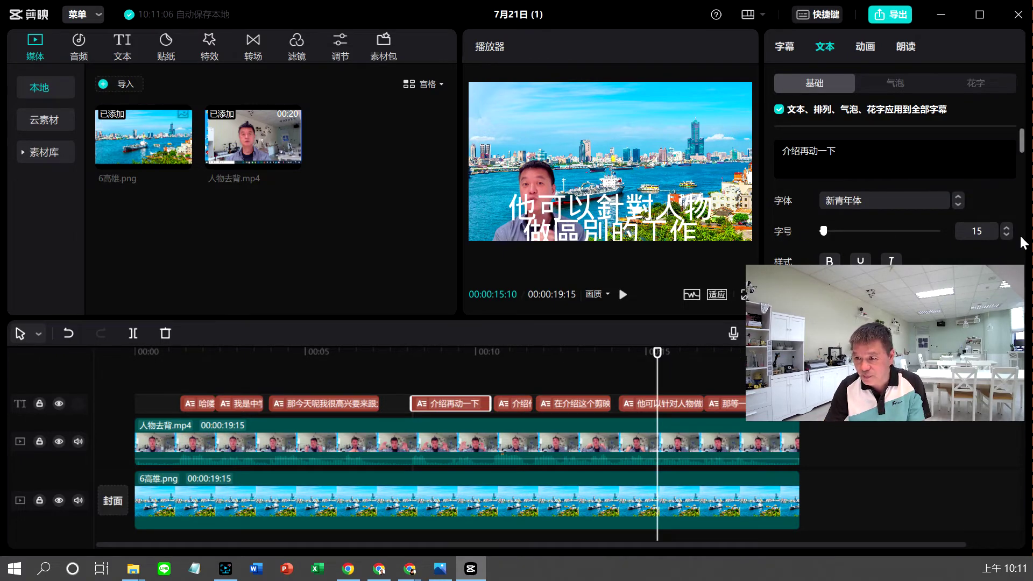
left_click_drag(657, 350, 202, 373)
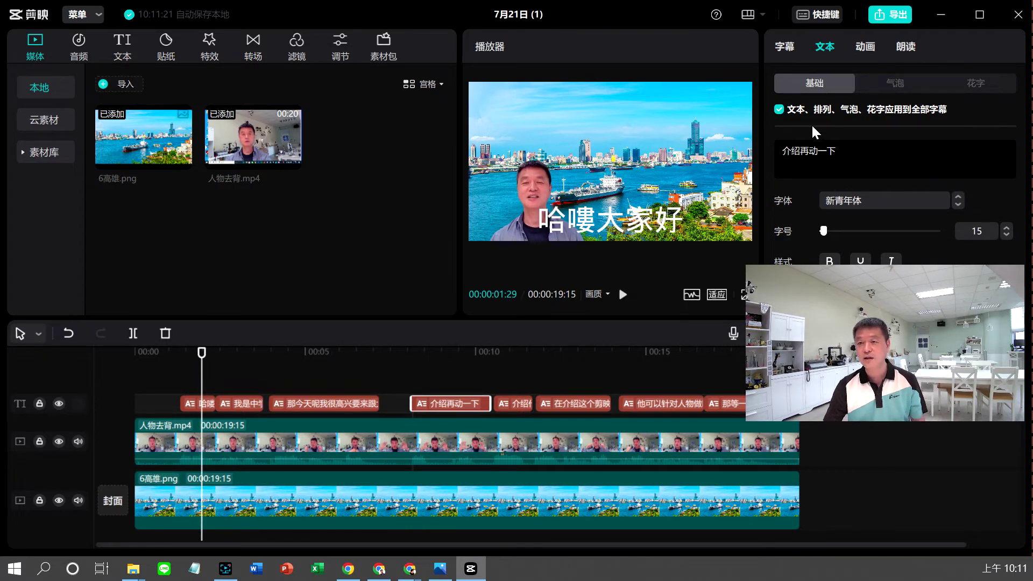
Step: Correct the second character of the first subtitle so that it reads 哈囉大家好
left_click(198, 404)
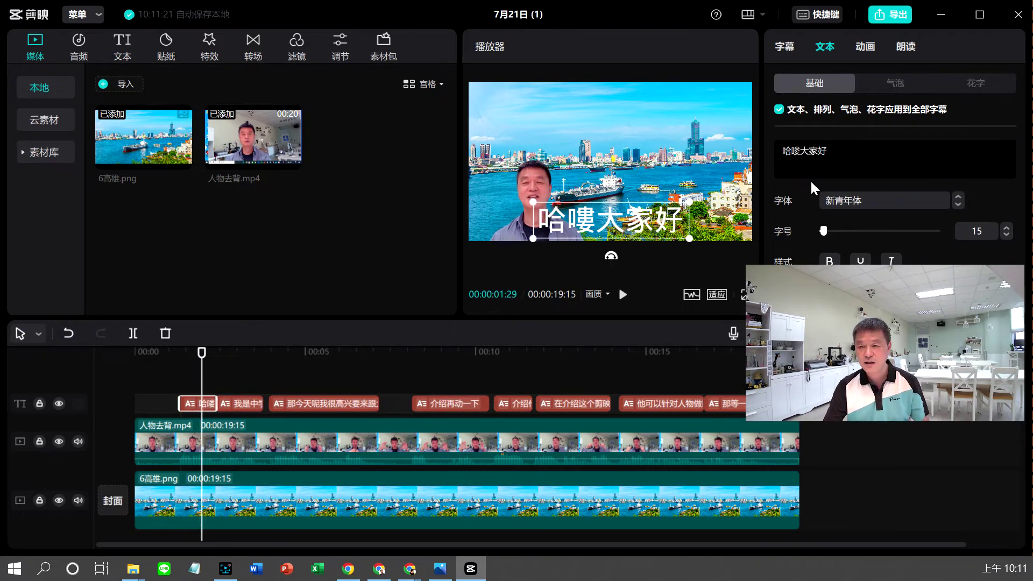
key("BackSpace")
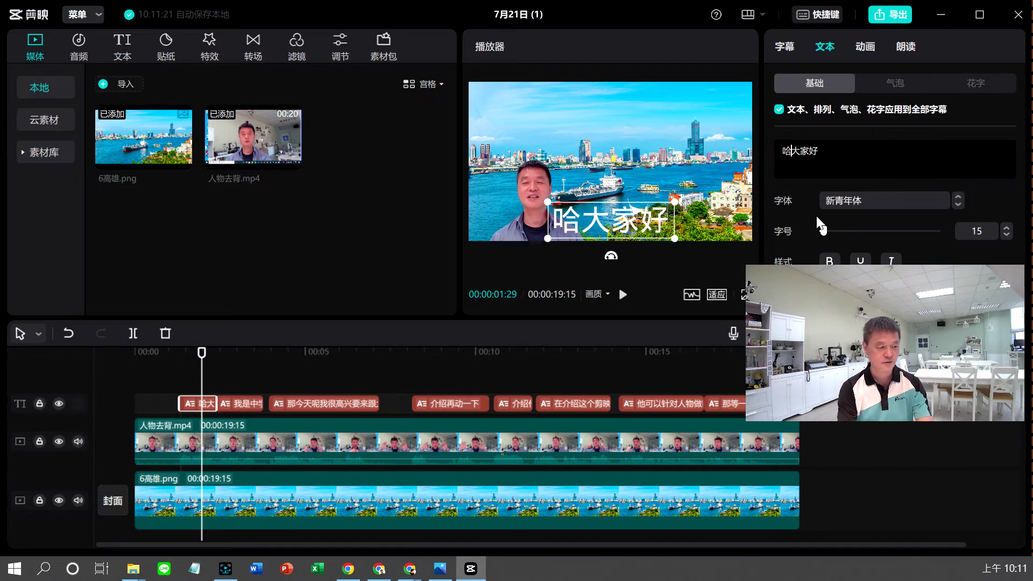
type("囉")
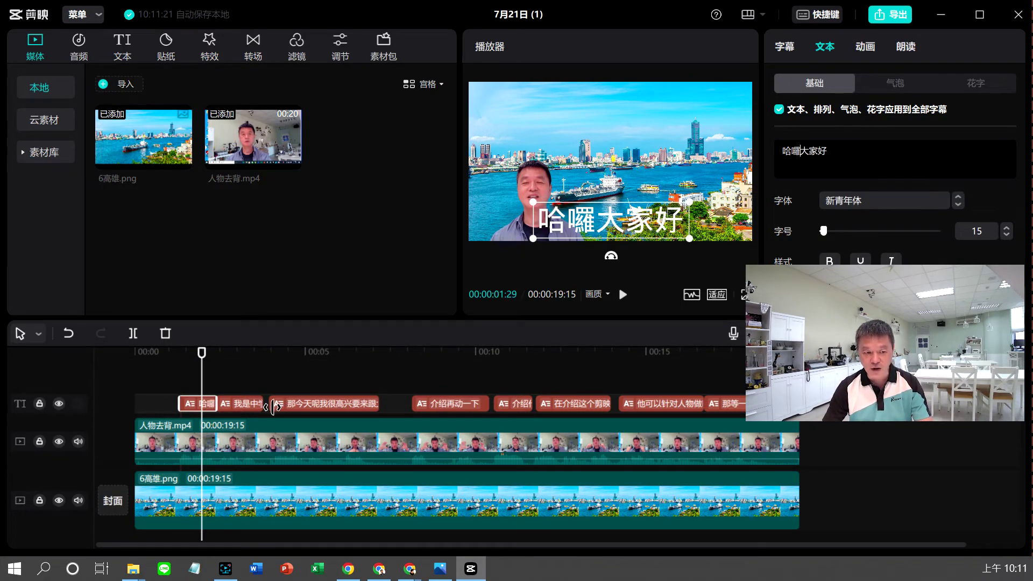
Step: Select the subtitle 我是中学老师 and preview it at 00:00:03:08
left_click(247, 408)
left_click_drag(201, 353, 247, 353)
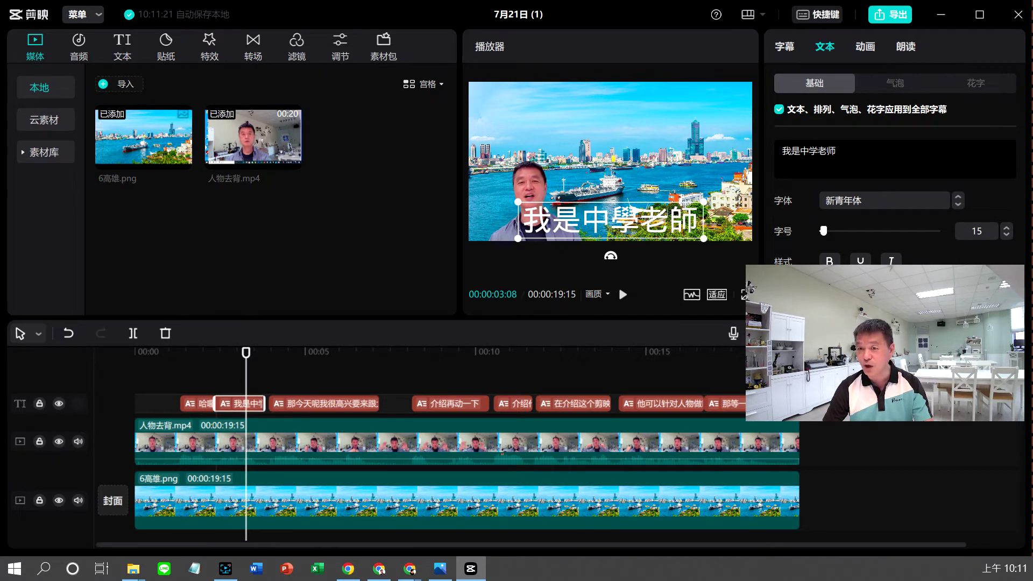
Step: Replace 中学 in the selected subtitle 我是中学老师 with the teacher's given name, written in Traditional Chinese
left_click_drag(800, 152, 818, 152)
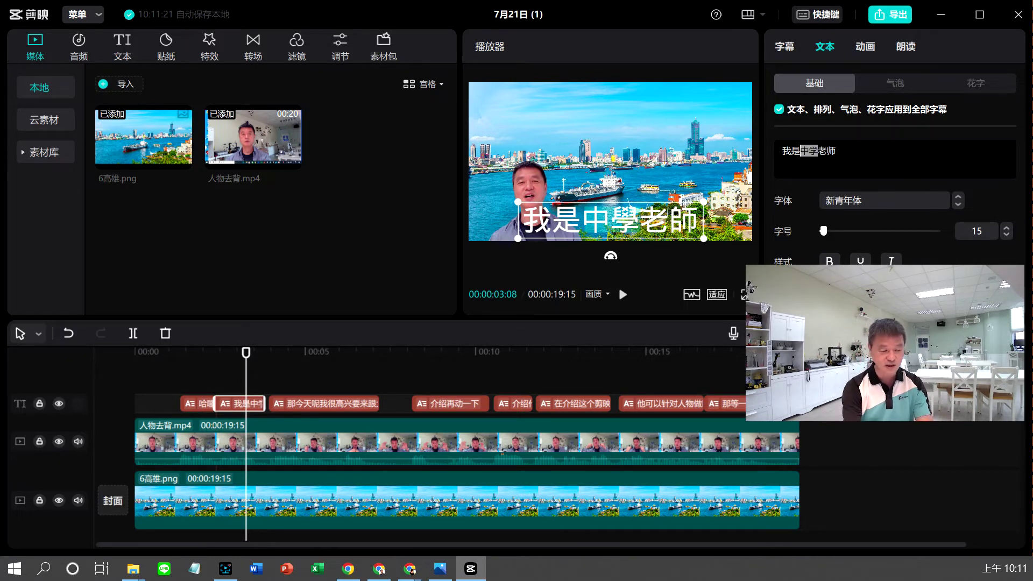
type("聽瞖釜")
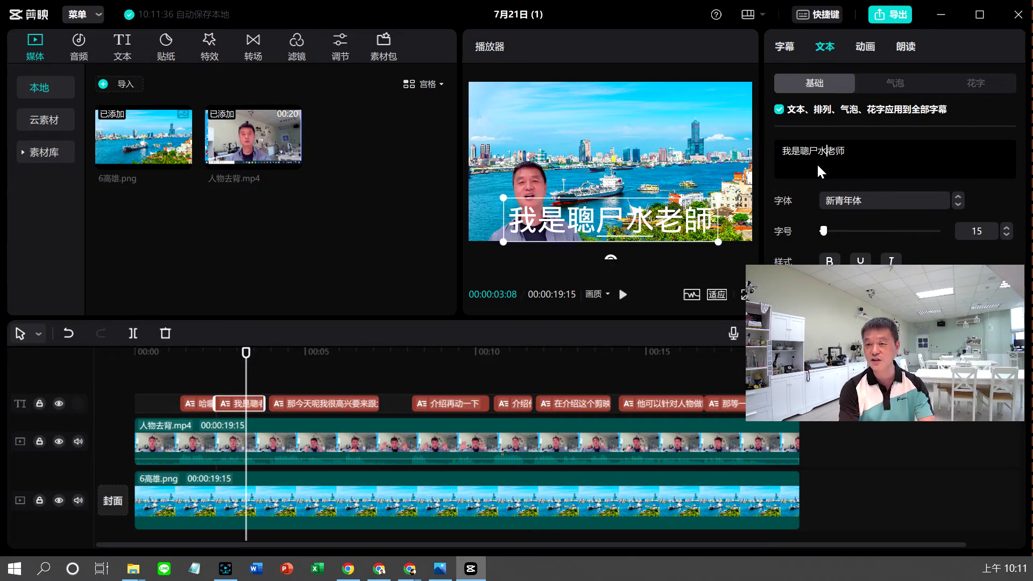
key("BackSpace")
key("BackSpace")
type("sebu")
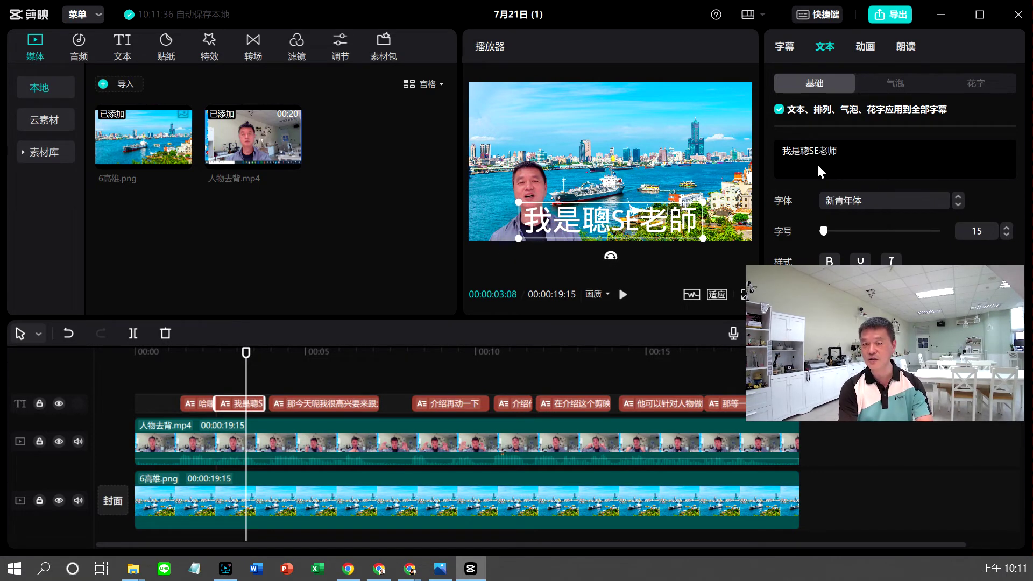
key("Escape")
type("sebu")
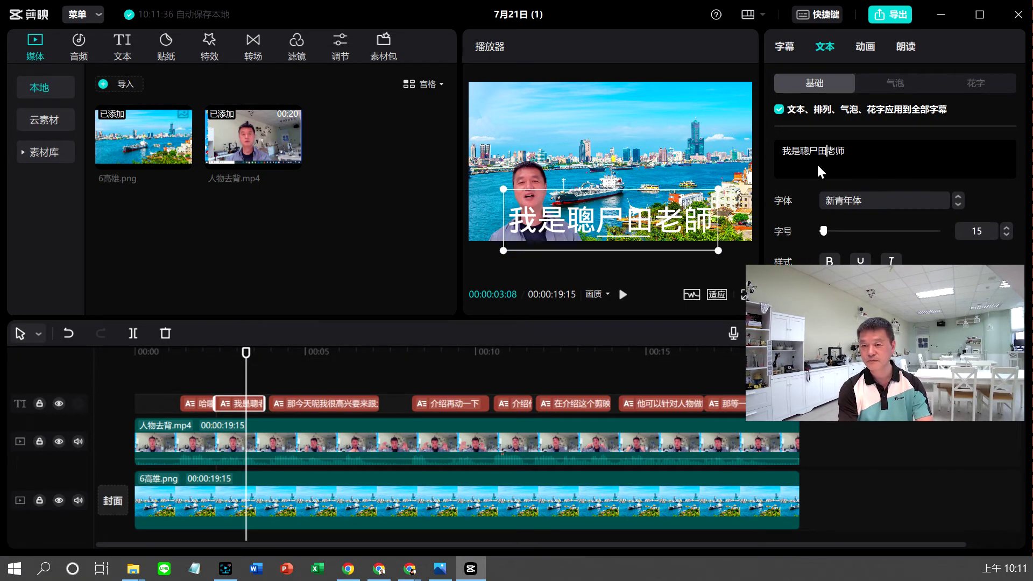
key("space")
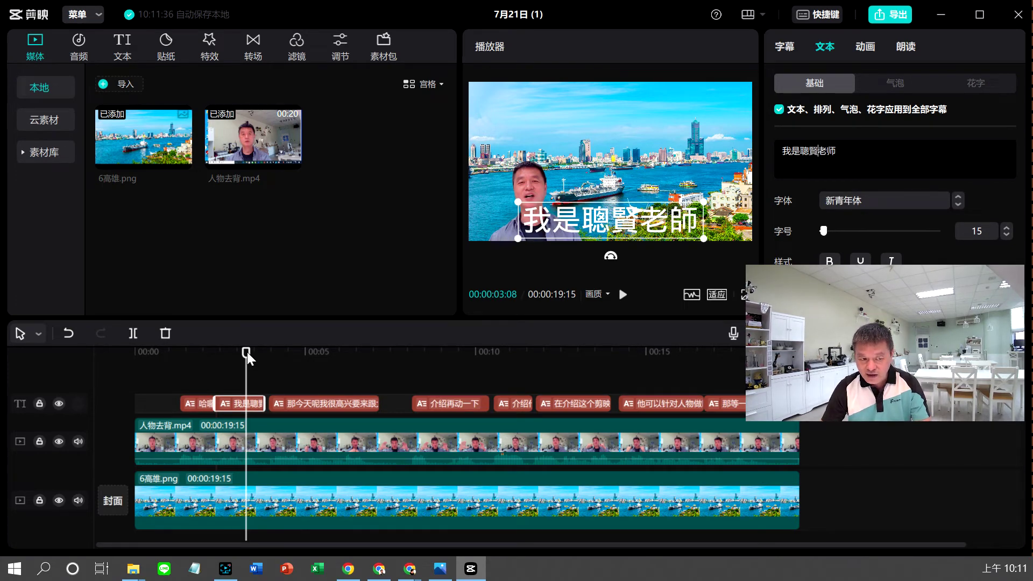
Step: Preview the last subtitle at 00:00:18:19 and reduce the font size of all subtitles to 11
left_click_drag(247, 352, 775, 350)
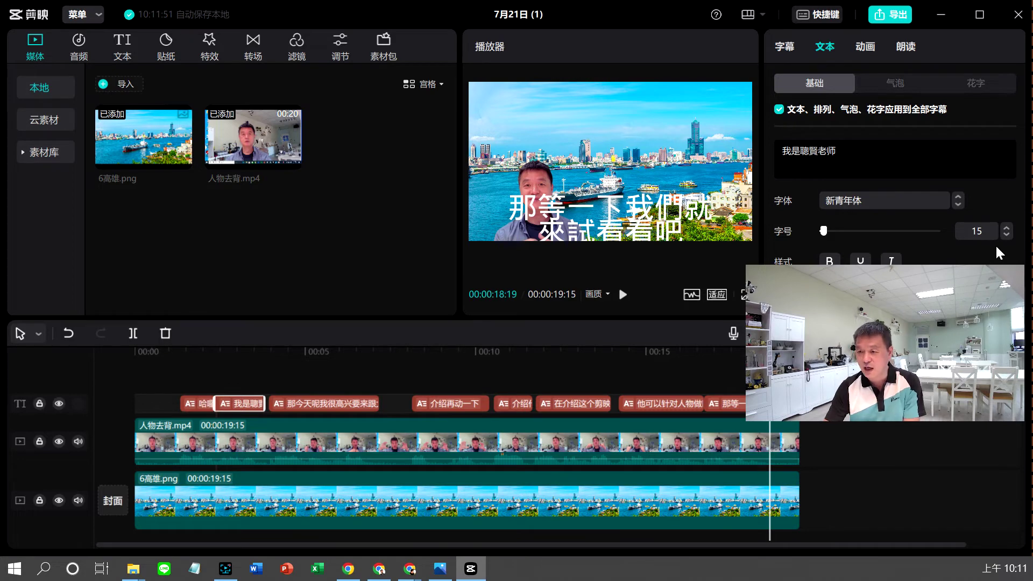
left_click(1006, 234)
left_click(1006, 235)
left_click(1006, 234)
left_click(1007, 234)
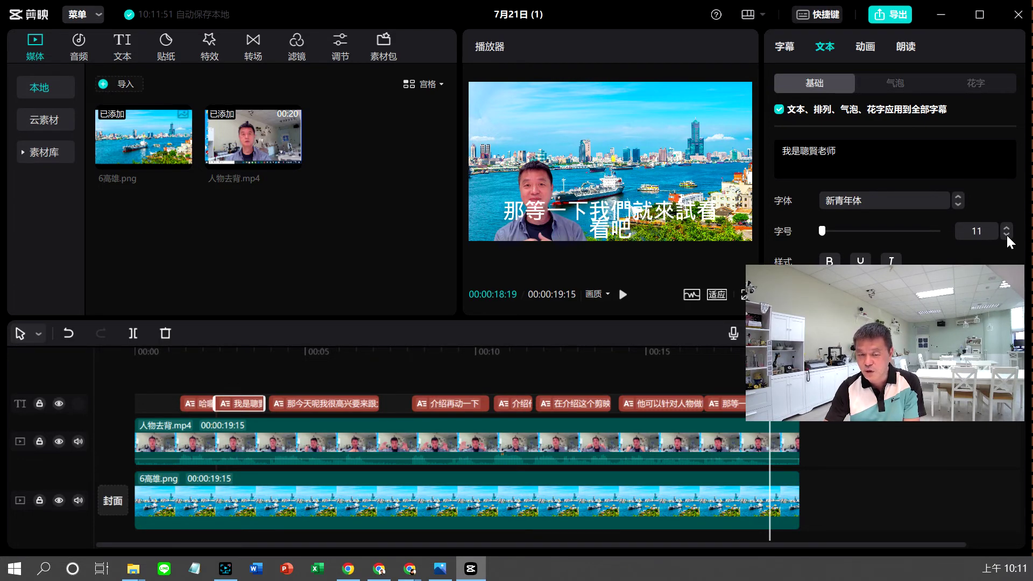
Step: Select the subtitle 那今天呢我很高兴要来跟大家介绍, preview it at 00:00:05:09 and set the font size to 9
left_click(316, 357)
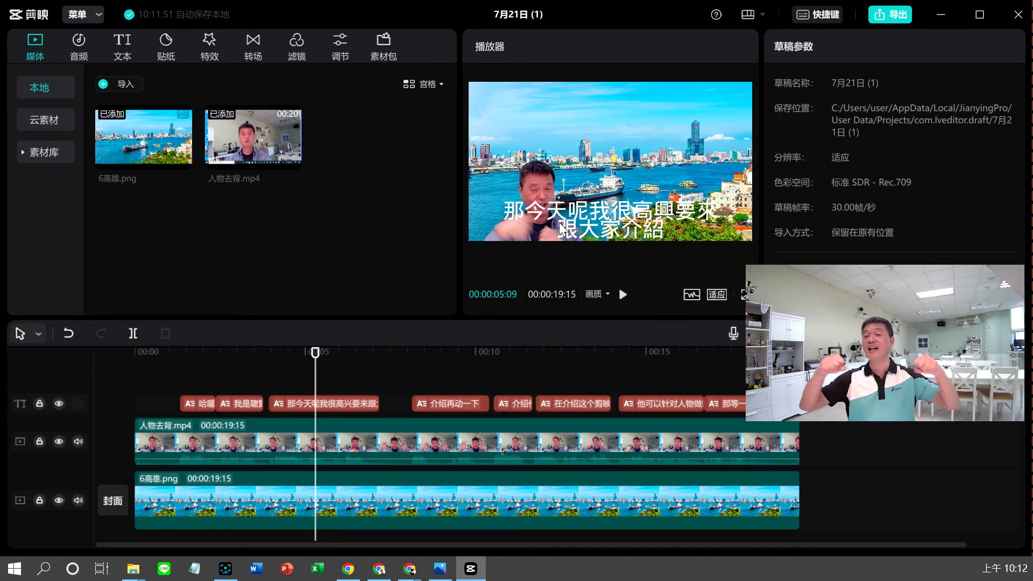
left_click(340, 402)
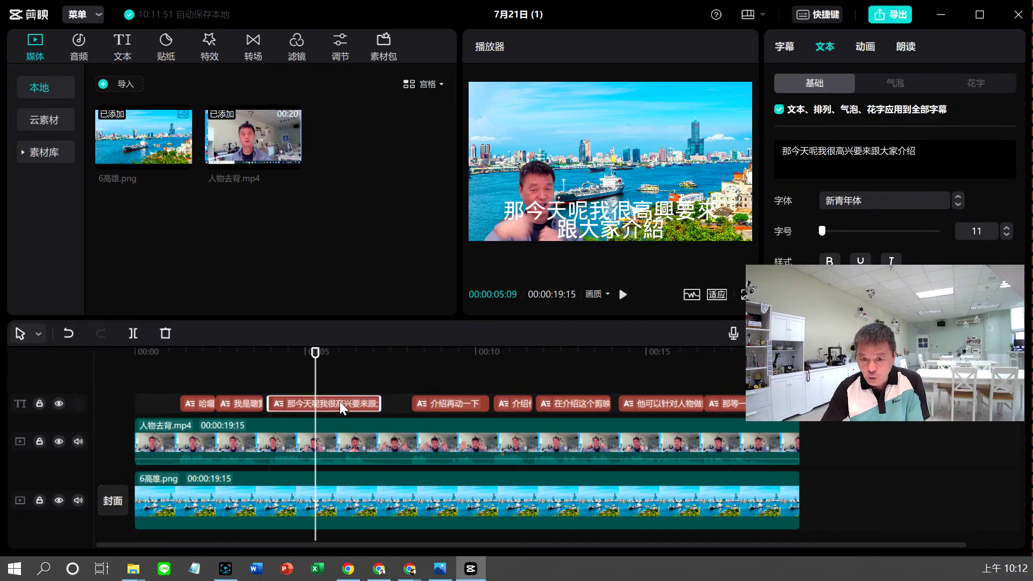
left_click(1006, 235)
left_click(1006, 236)
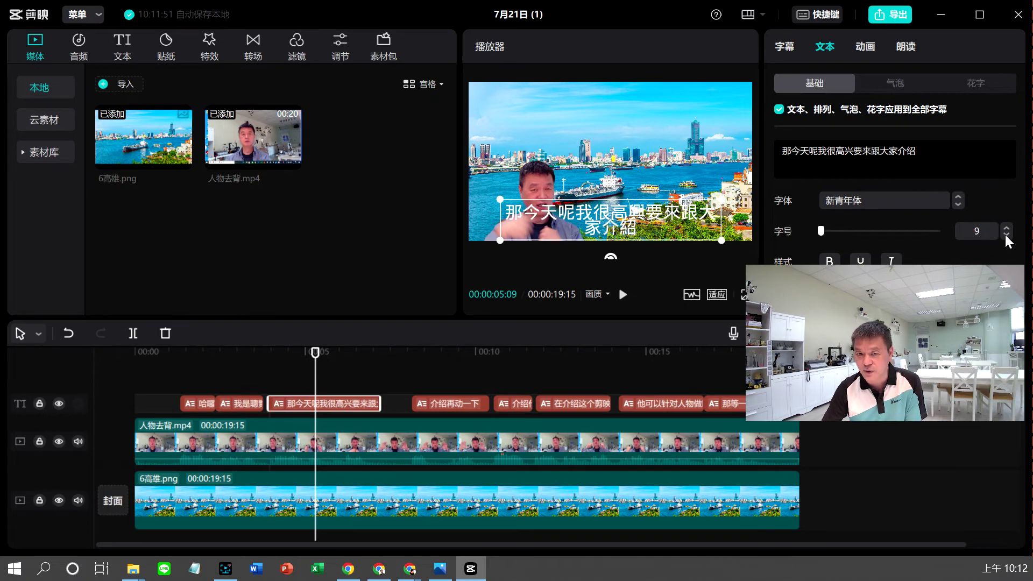
Step: Try the white preset text style with black outline, and apply the yellow one with black outline to the subtitles
scroll(899, 199, "down", 2)
scroll(915, 183, "down", 3)
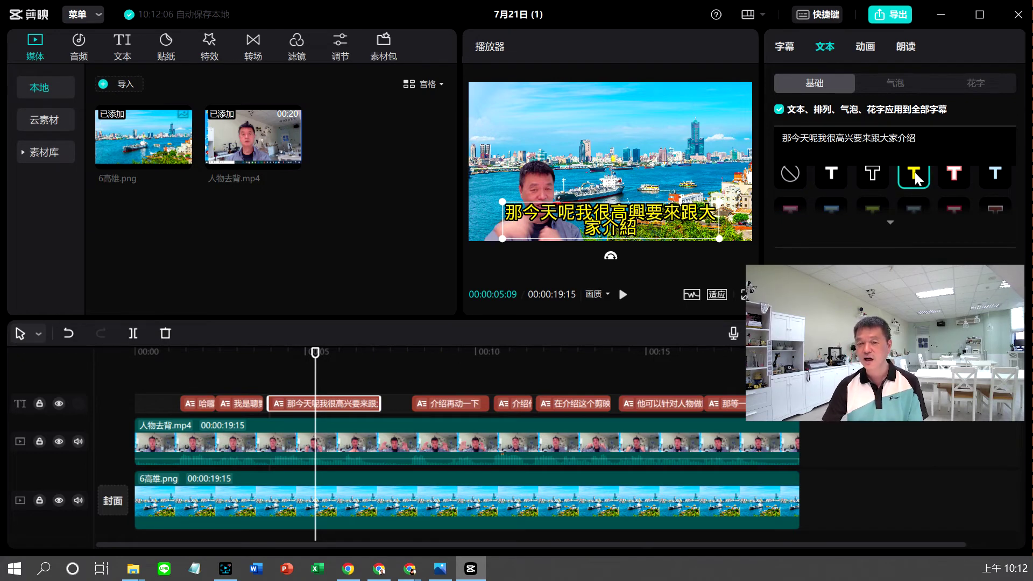
left_click(833, 175)
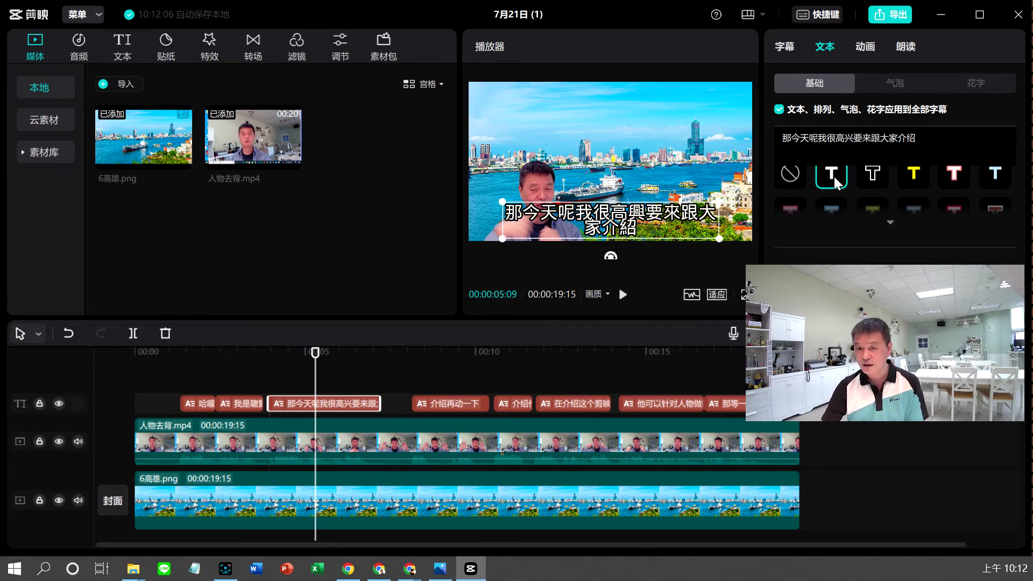
left_click(911, 173)
Step: Set the subtitle font size to 7 so that the long subtitle fits on one line
scroll(892, 247, "up", 4)
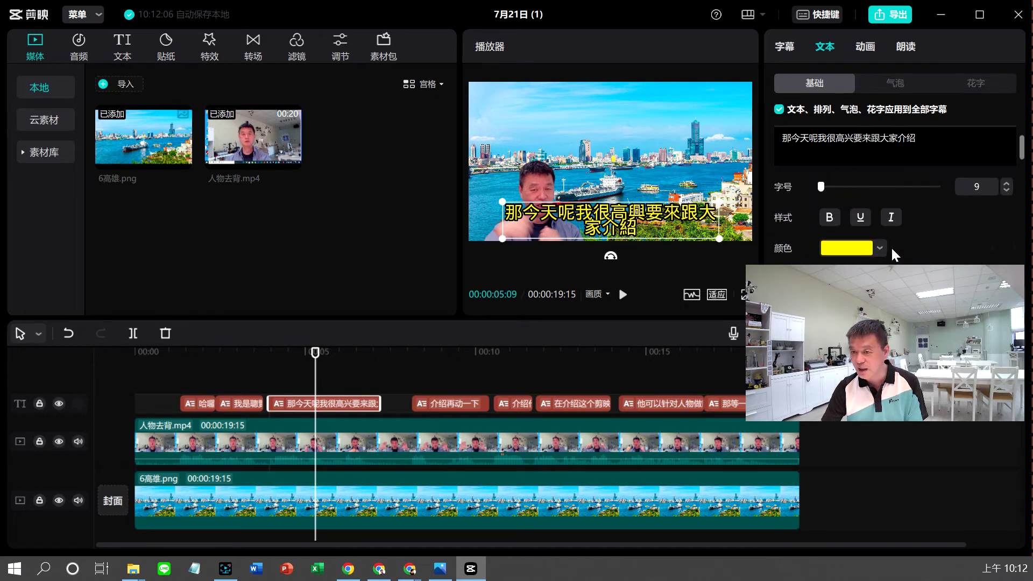
left_click(1005, 192)
left_click(1005, 191)
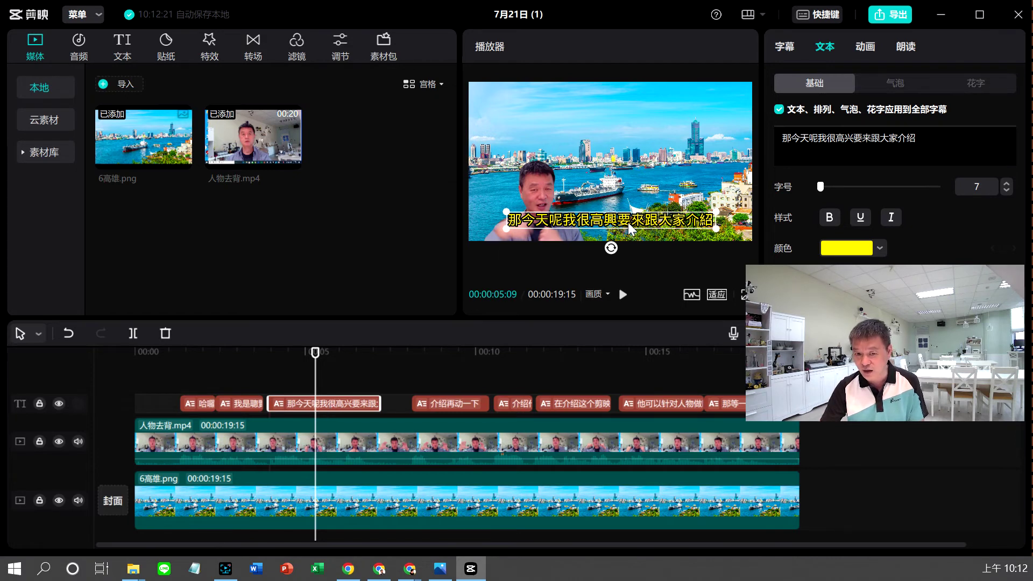
Step: Preview the second subtitle at 00:00:02:25 and play the draft from 00:00:01:10 to 00:00:04:27 to check the subtitles
left_click_drag(315, 353, 231, 354)
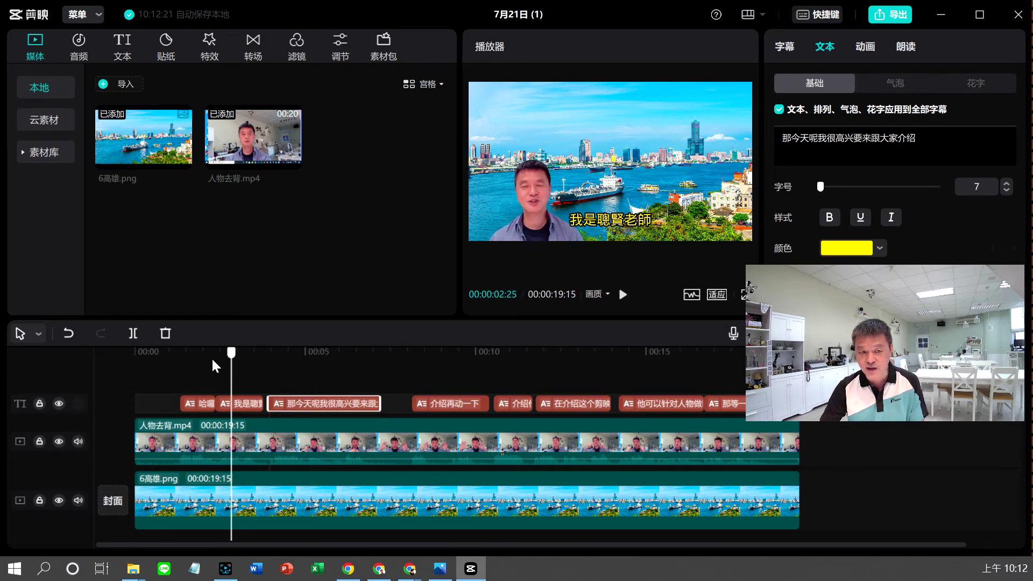
left_click(181, 364)
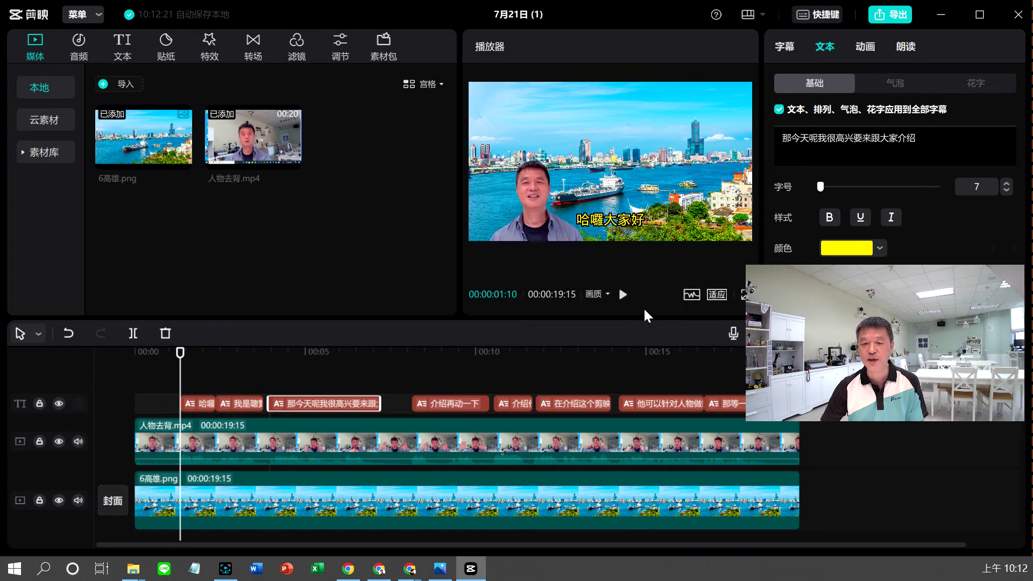
left_click(623, 294)
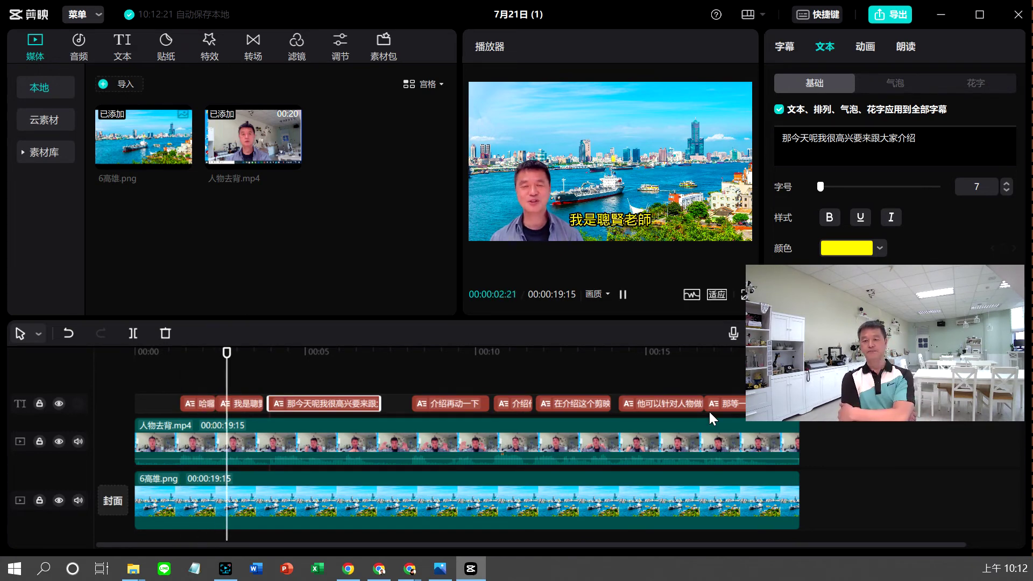
left_click(623, 295)
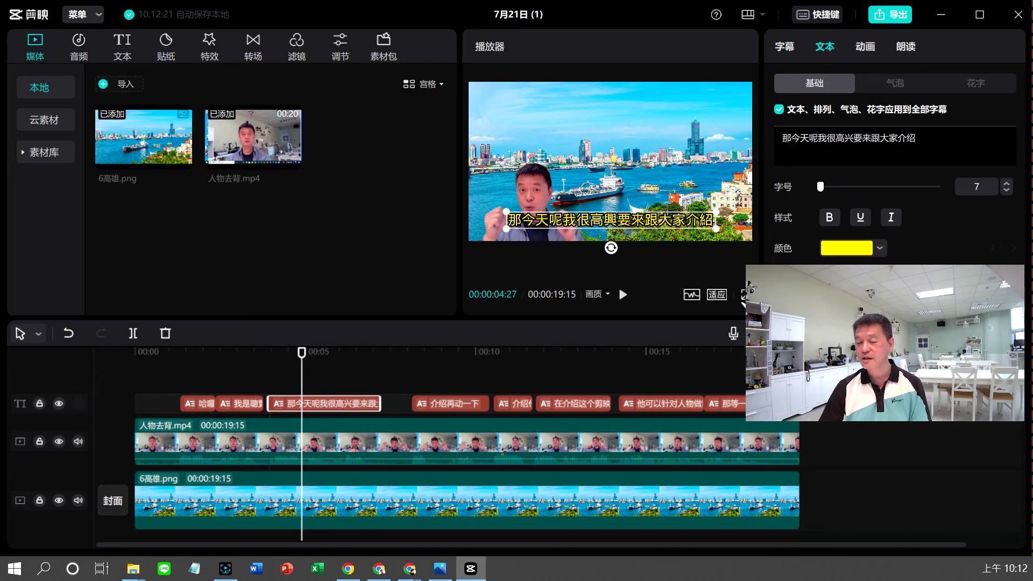
Step: Check the third subtitle in full screen, return to the editor and play the draft from 00:00:04:25 to 00:00:08:18
left_click(745, 294)
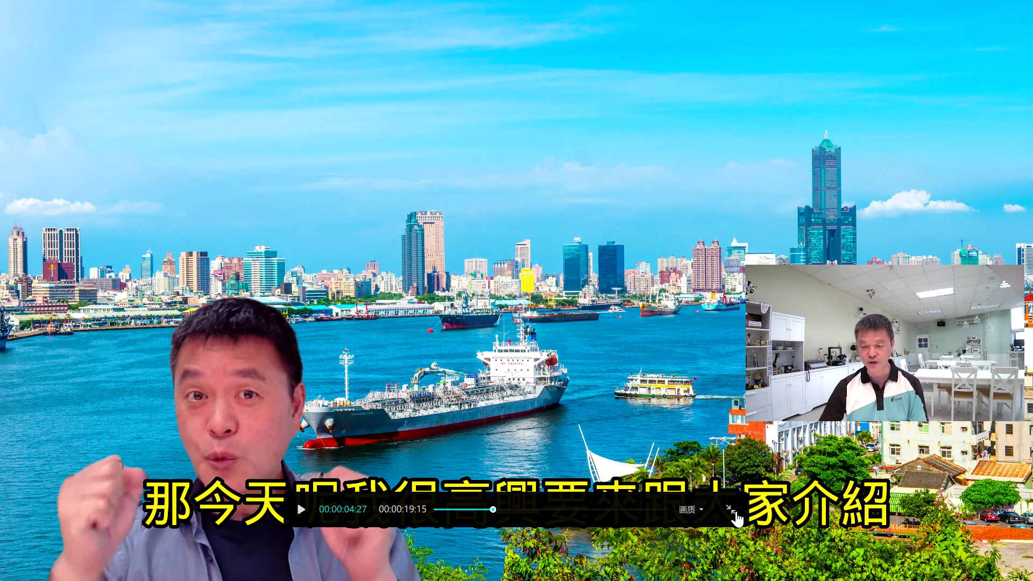
left_click(733, 513)
left_click_drag(304, 365, 300, 356)
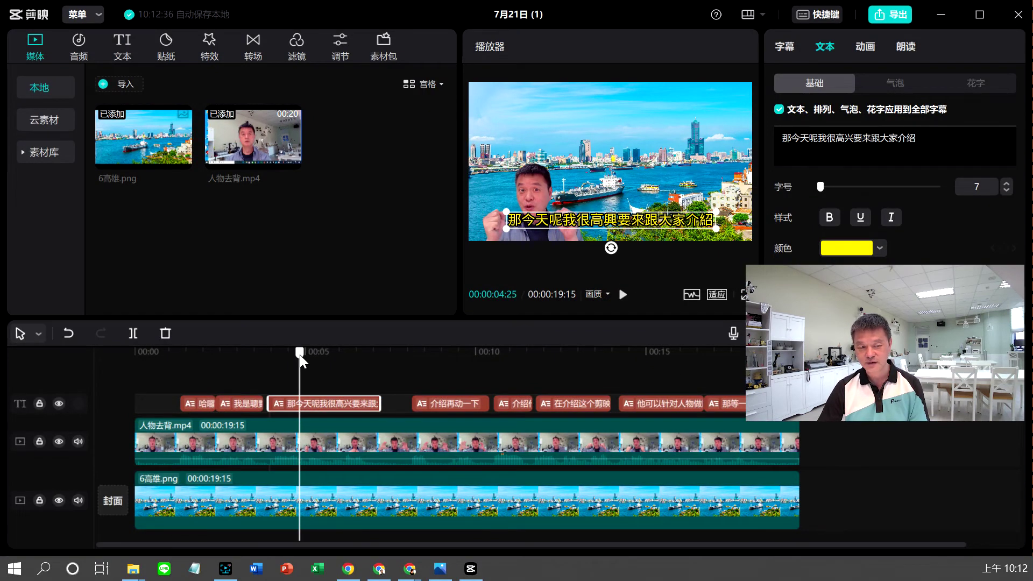
left_click(622, 294)
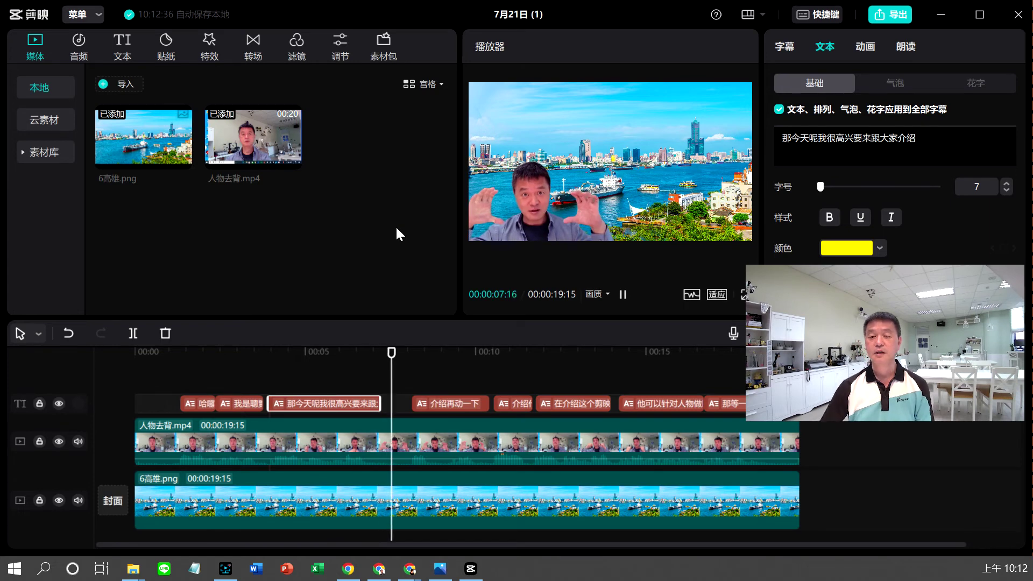
left_click(623, 295)
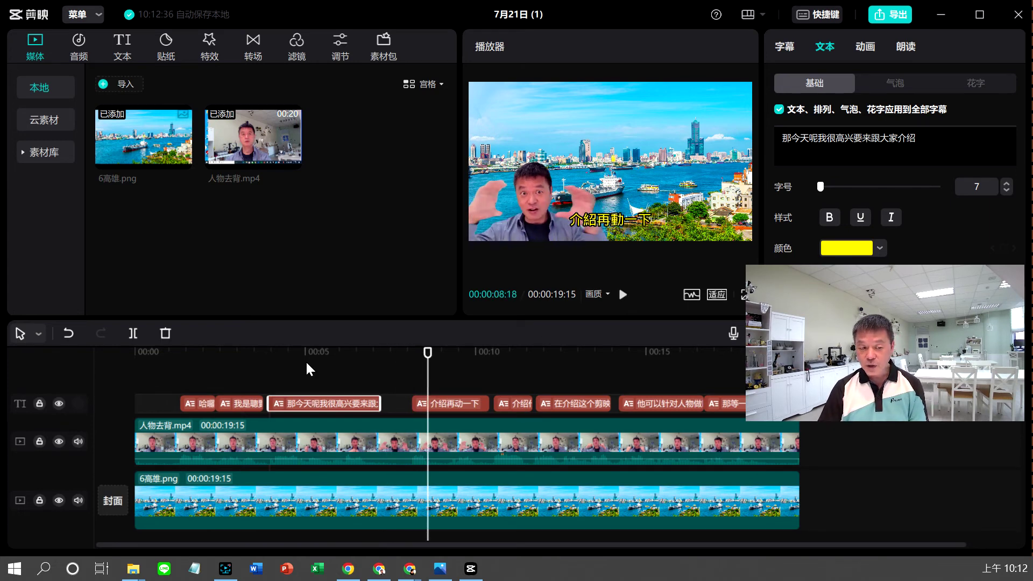
Step: Return to 00:00:04:27 and insert an exclamation mark so the third subtitle reads 那今天呢! 我很高兴要来跟大家介绍
left_click(307, 363)
left_click(302, 355)
left_click(321, 404)
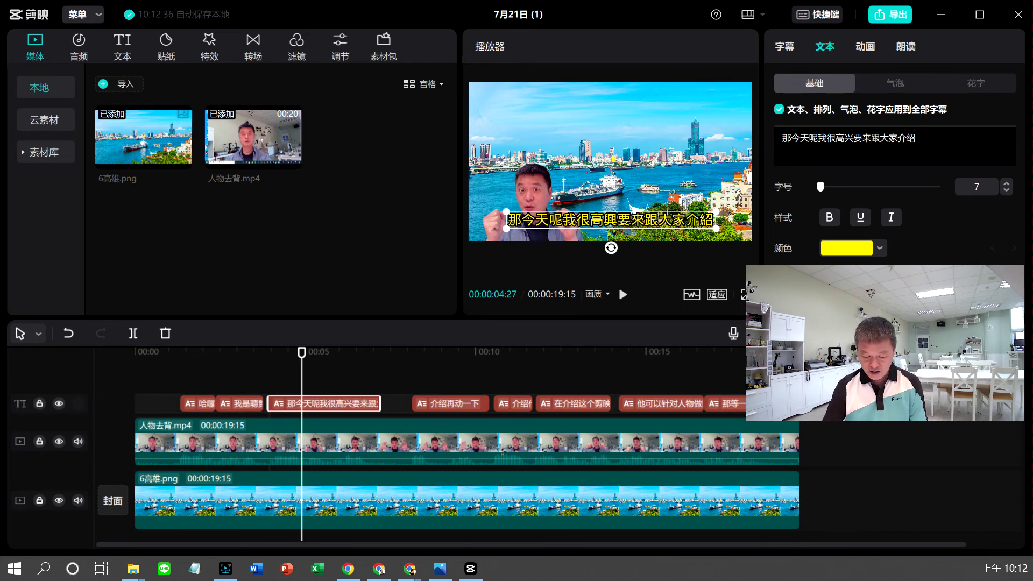
type("?")
key("BackSpace")
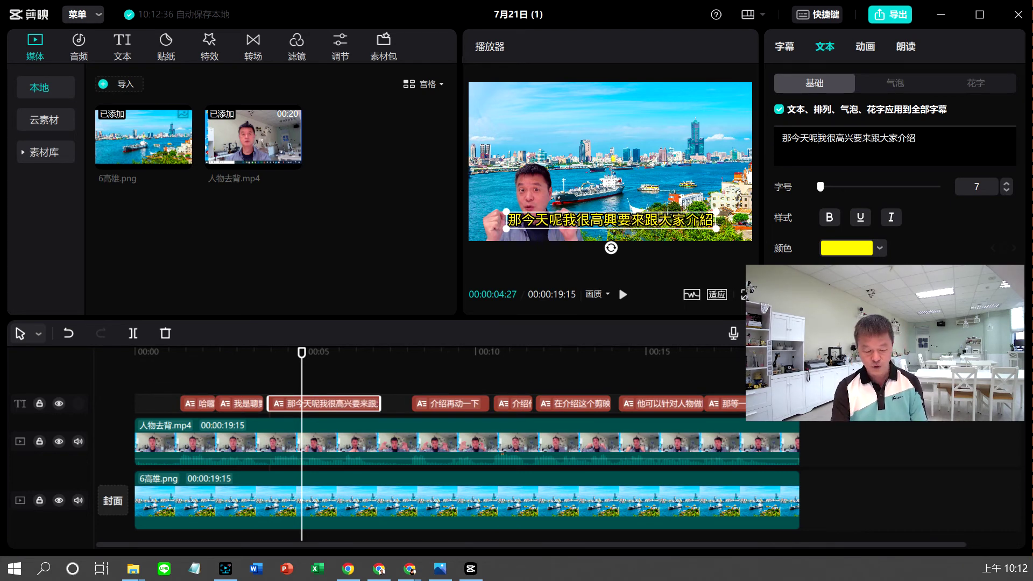
type("！")
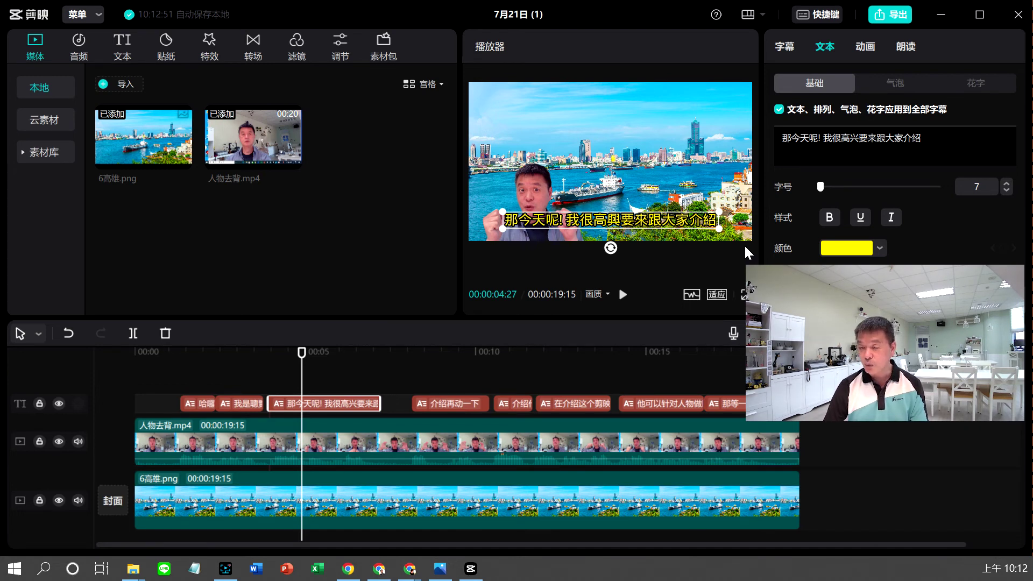
Step: Play the draft on to 00:00:17:22 to check the remaining subtitles and select the subtitle 在介绍这个剪映
left_click(623, 294)
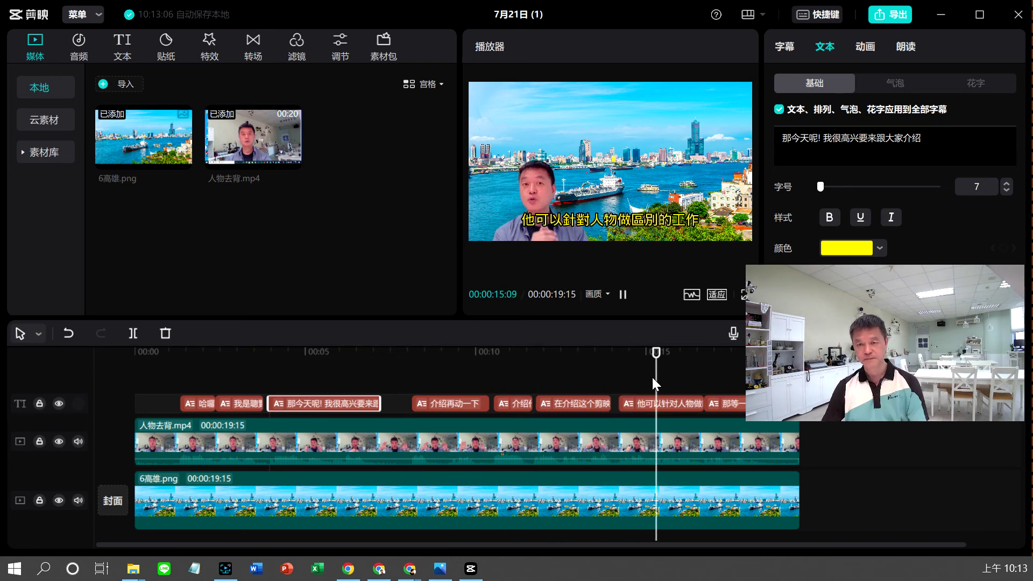
left_click(623, 294)
left_click(573, 403)
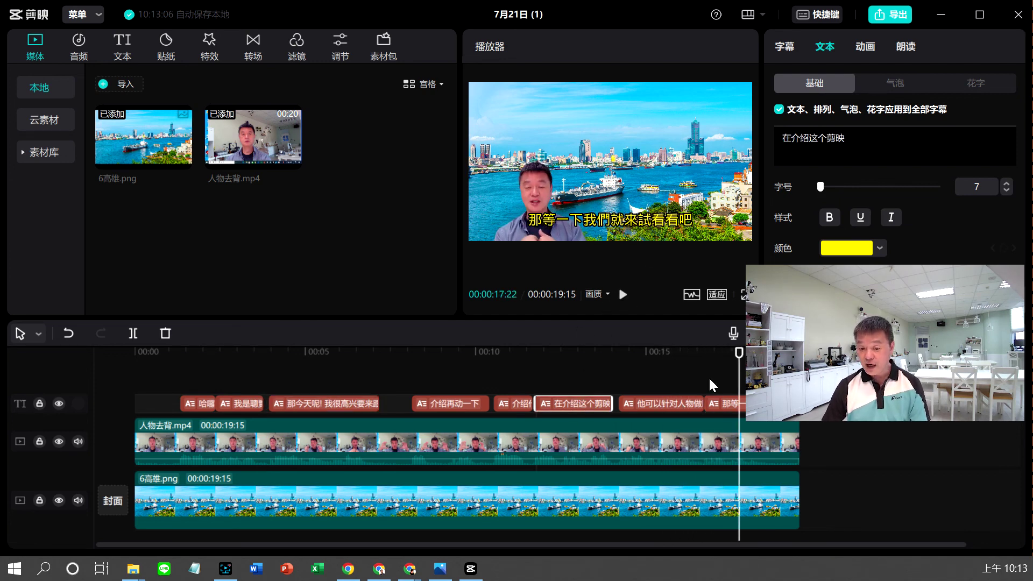
Step: At 00:00:14:06, replace 区别 with 去背 in the subtitle so that it reads 他可以针对人物做去背的工作
left_click_drag(738, 350, 570, 350)
left_click_drag(608, 351, 621, 353)
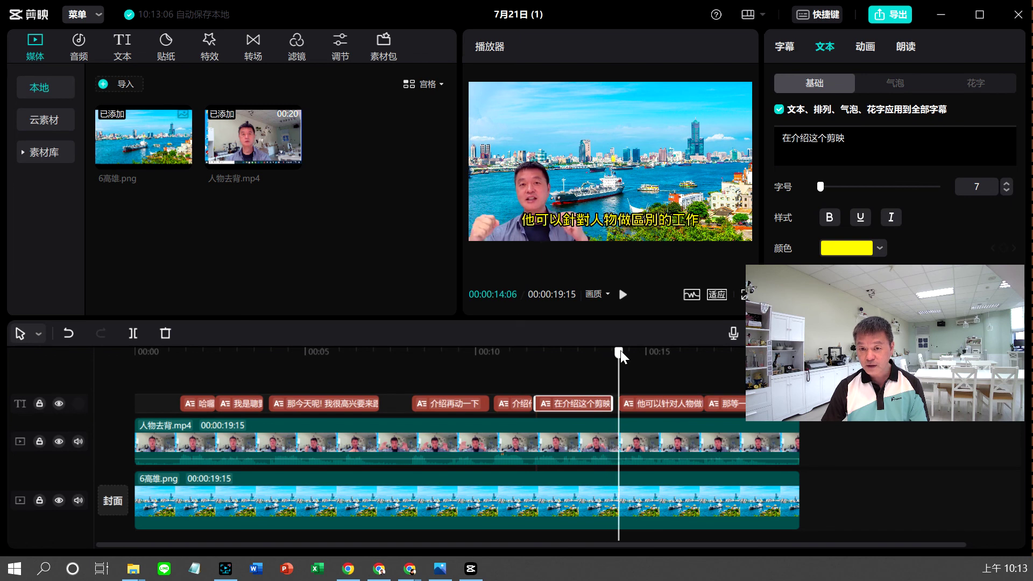
left_click(640, 402)
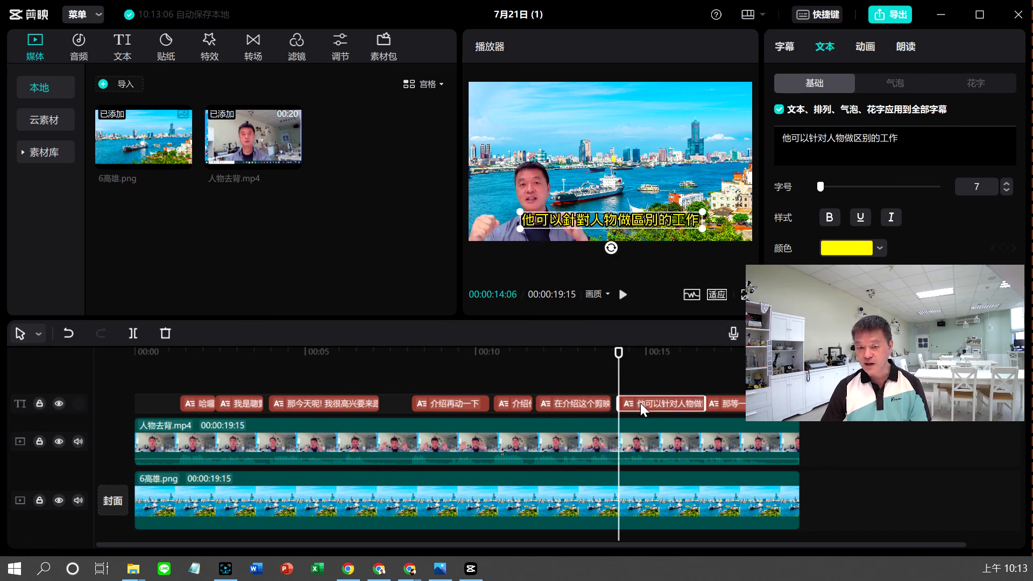
key("BackSpace")
key("BackSpace")
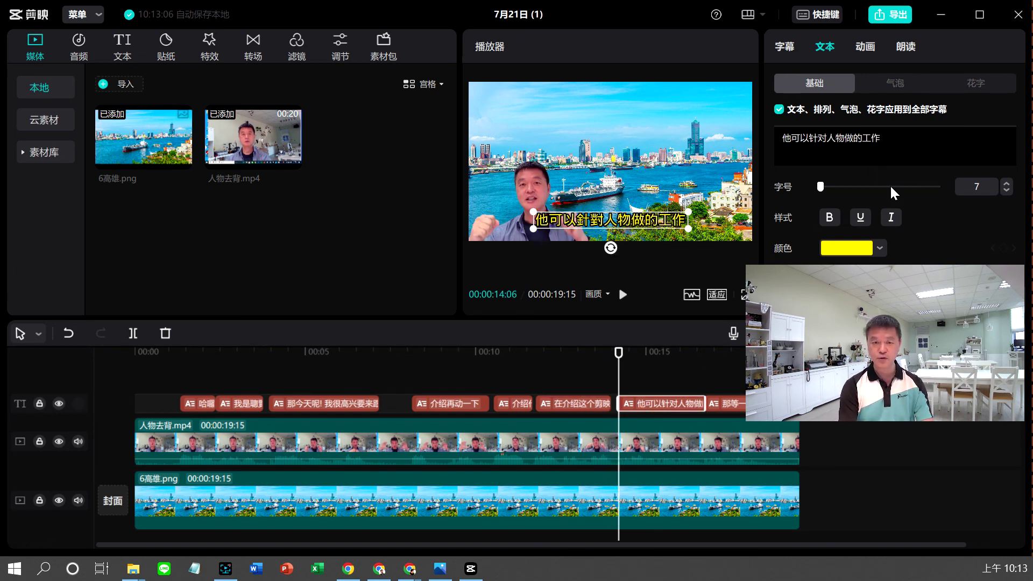
type("去背")
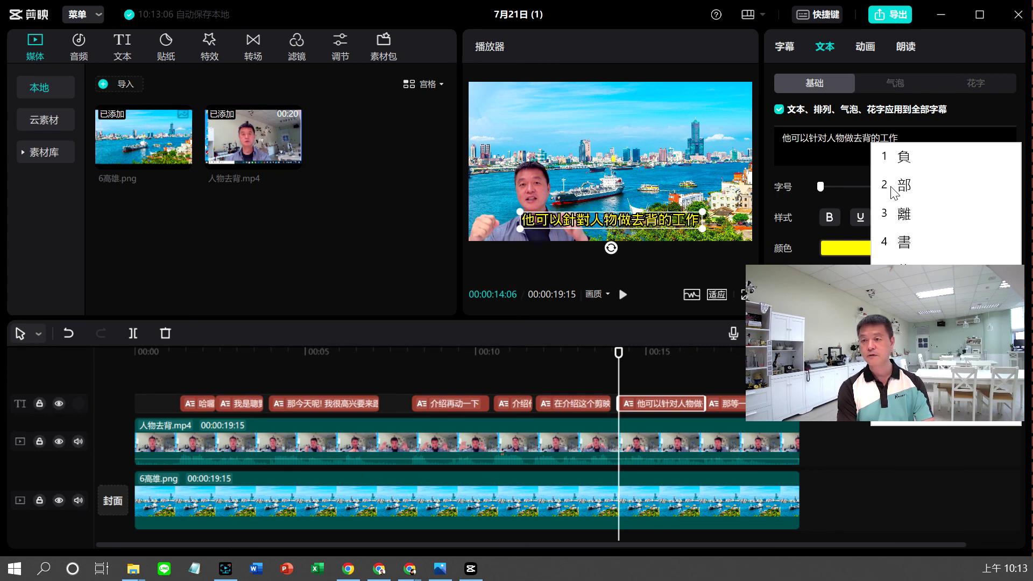